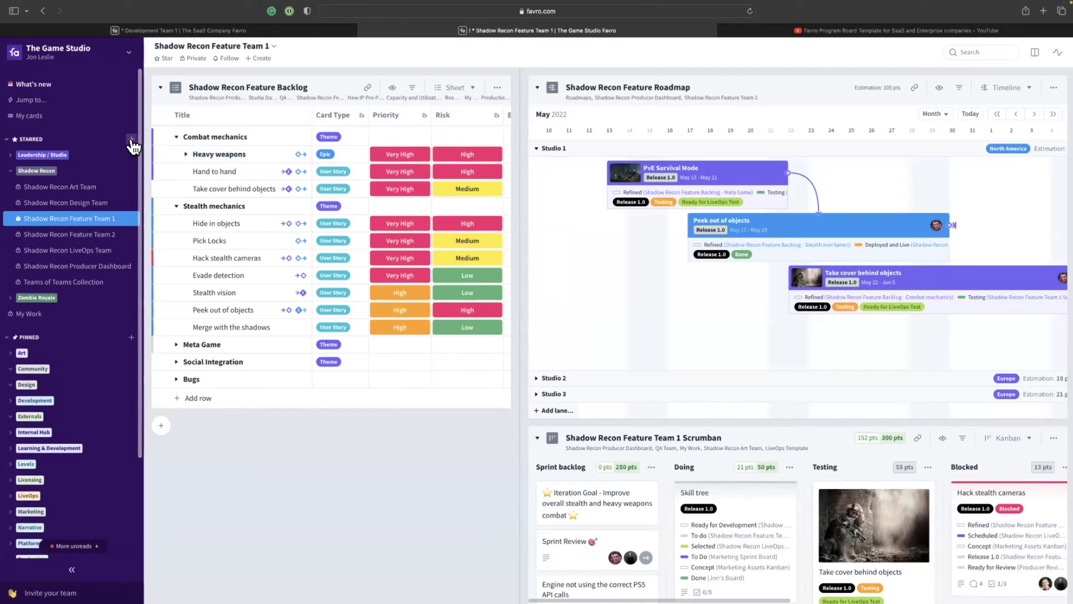
Open the template gallery from the starred section and collapse the list of saved templates
left_click(131, 139)
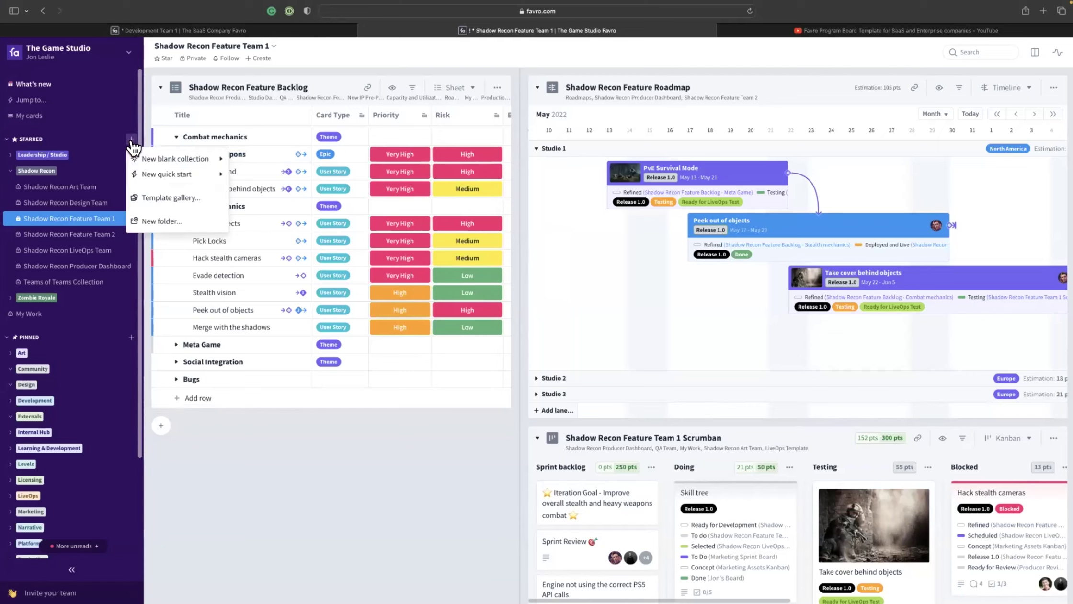
left_click(184, 203)
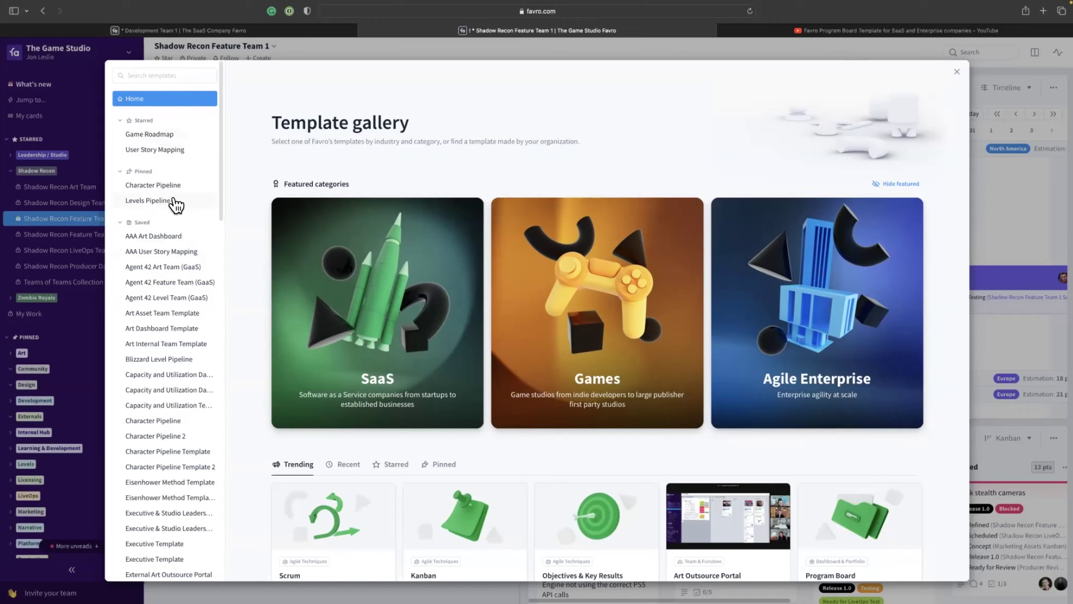
left_click(120, 224)
left_click(120, 223)
left_click(120, 223)
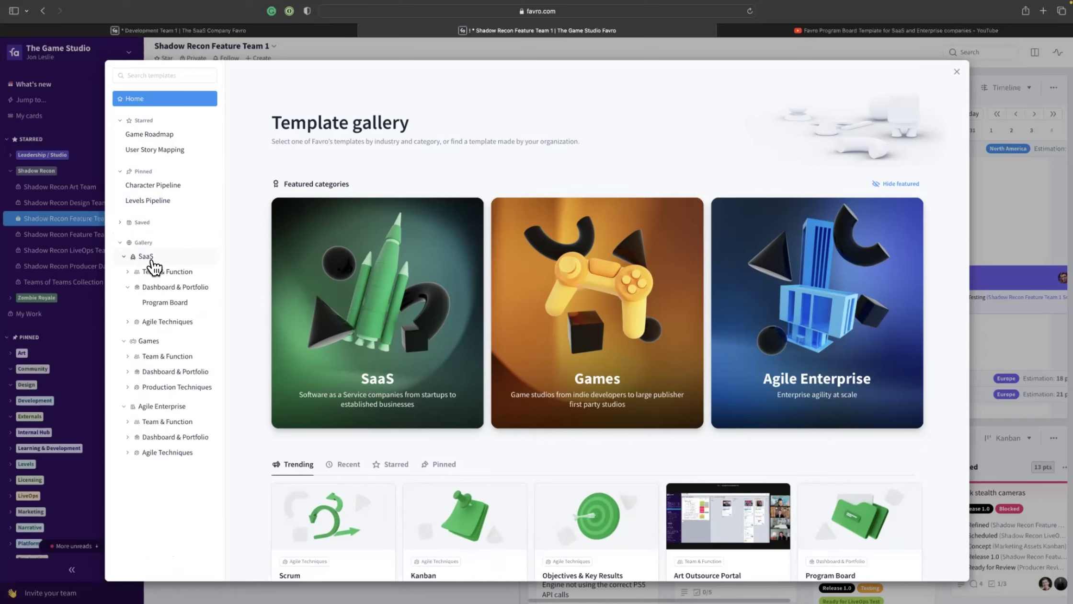
Collapse the SaaS, Games and Agile Enterprise categories in the template gallery
left_click(127, 260)
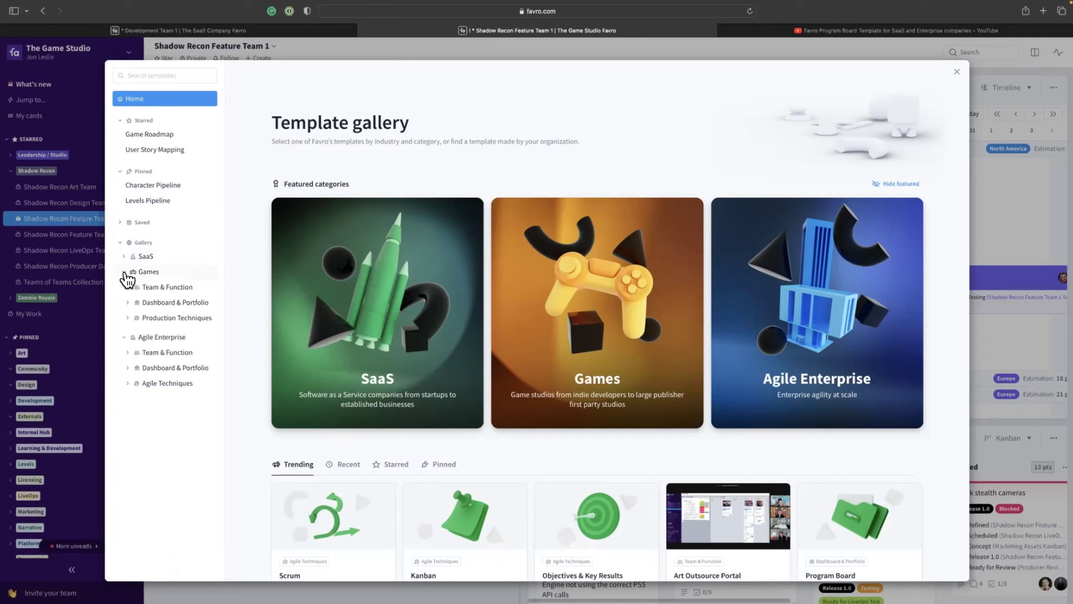
left_click(124, 272)
left_click(123, 288)
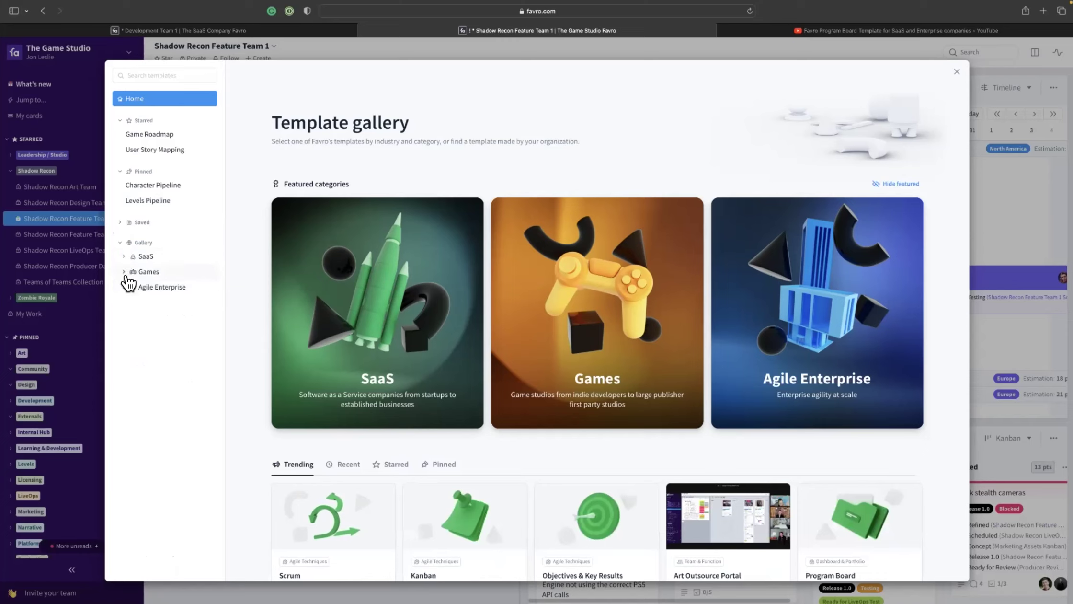
Browse the Games templates under Team & Function and Dashboard & Portfolio, and preview the Platform Portfolio Management template
left_click(125, 272)
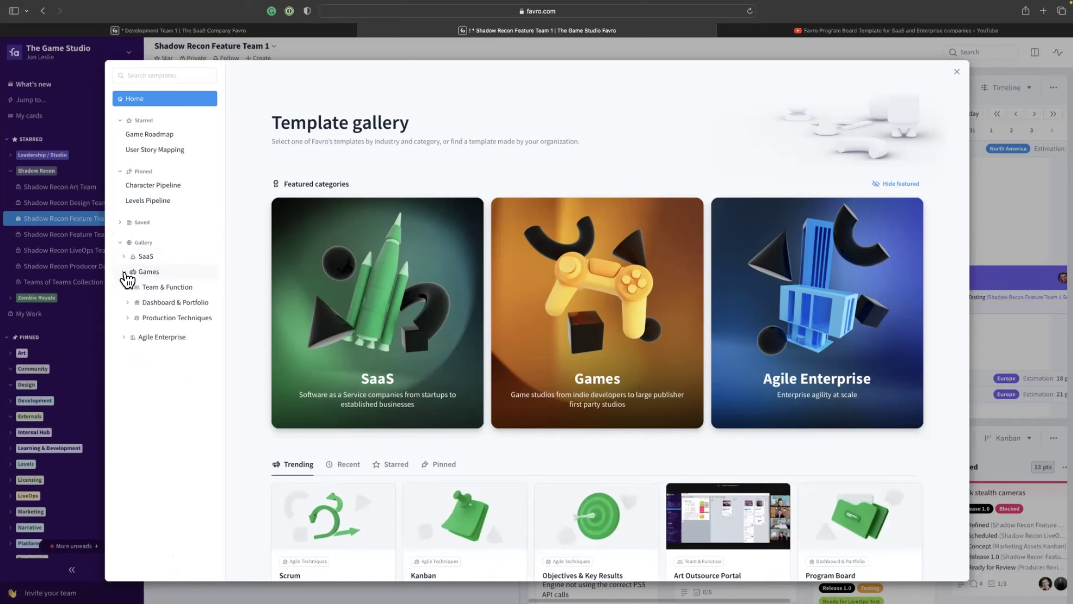
left_click(131, 289)
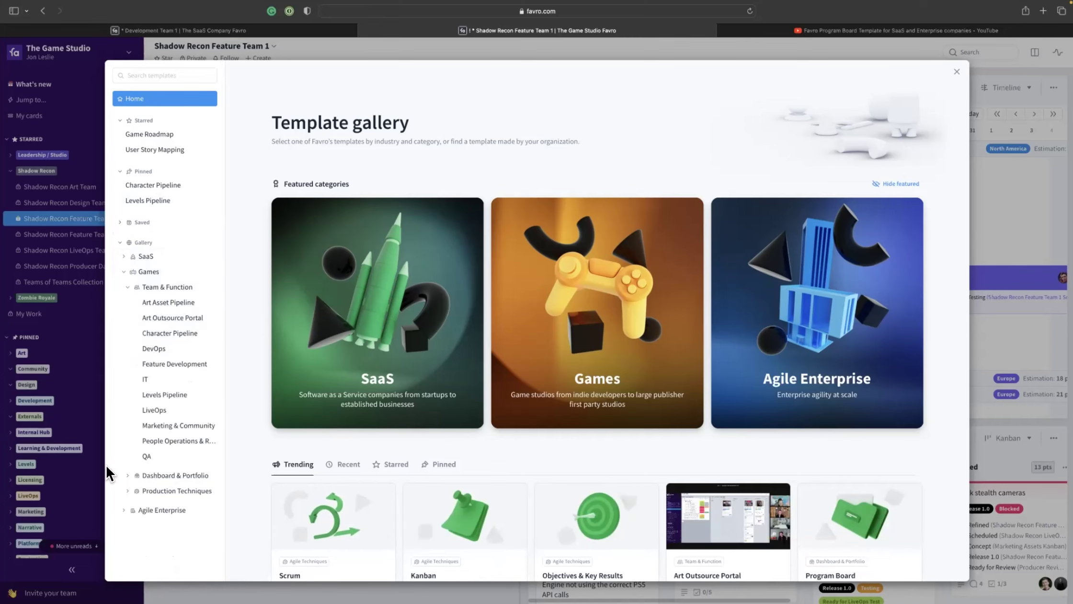
left_click(129, 476)
scroll(180, 482, "down", 1)
left_click(179, 478)
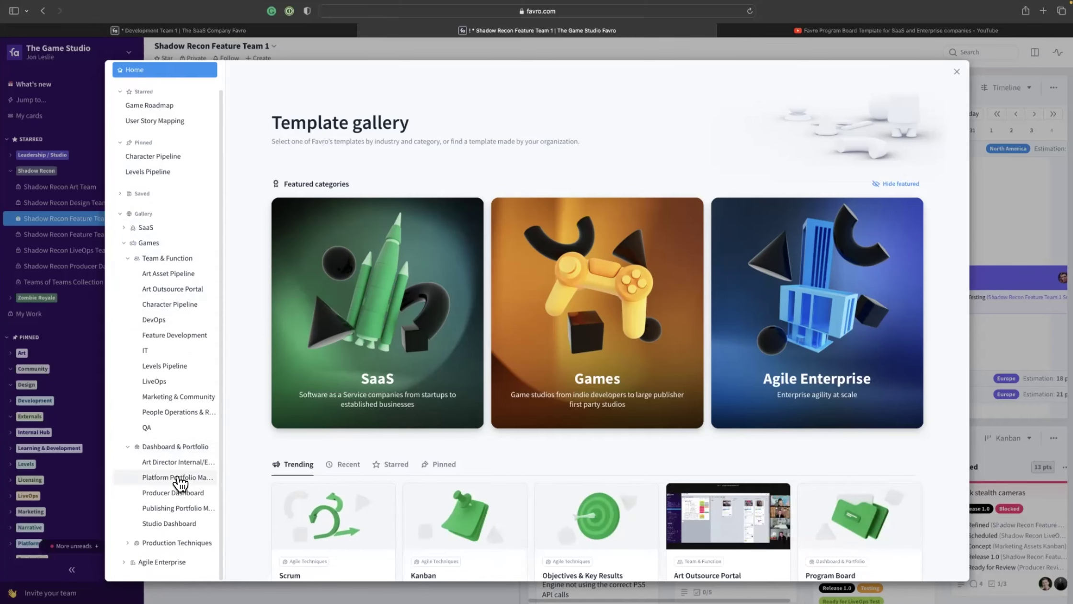
Look through the Production Techniques templates for Games, with Dashboard & Portfolio and Team & Function collapsed
left_click(131, 447)
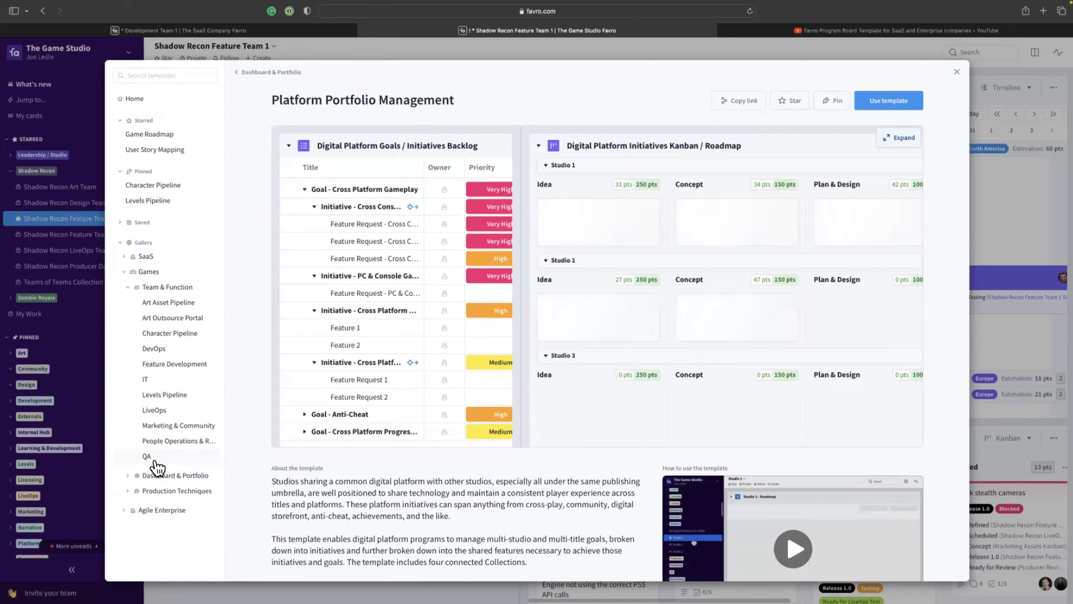
left_click(128, 492)
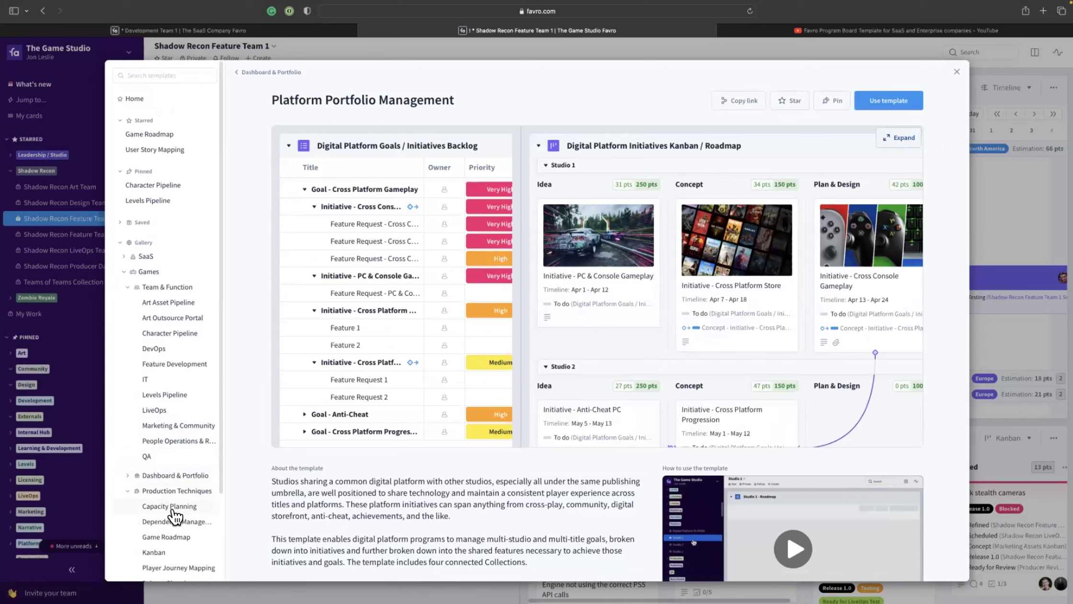
scroll(175, 516, "down", 3)
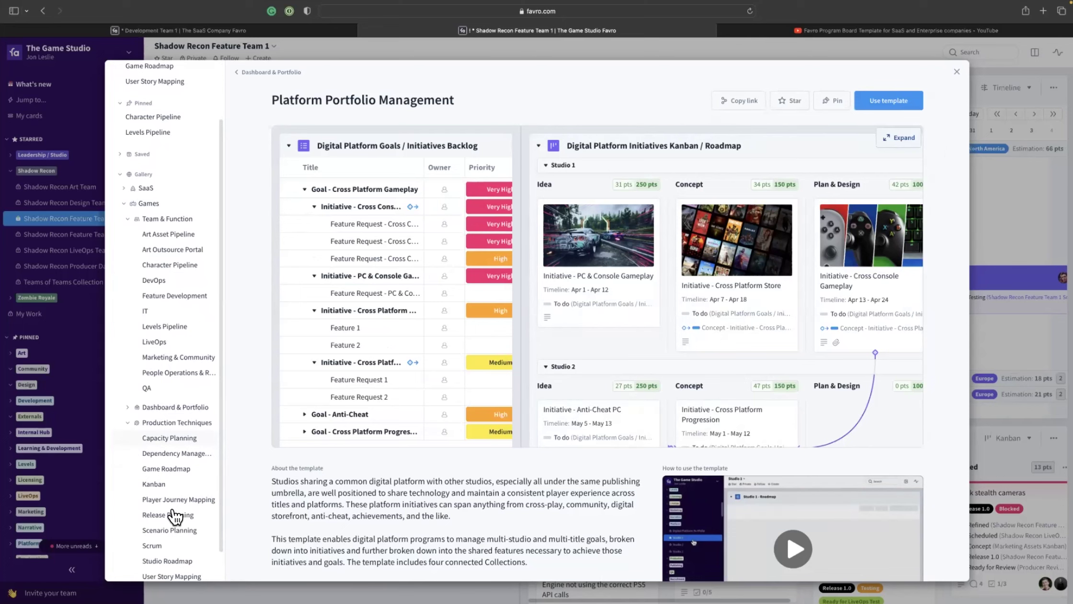
left_click(128, 221)
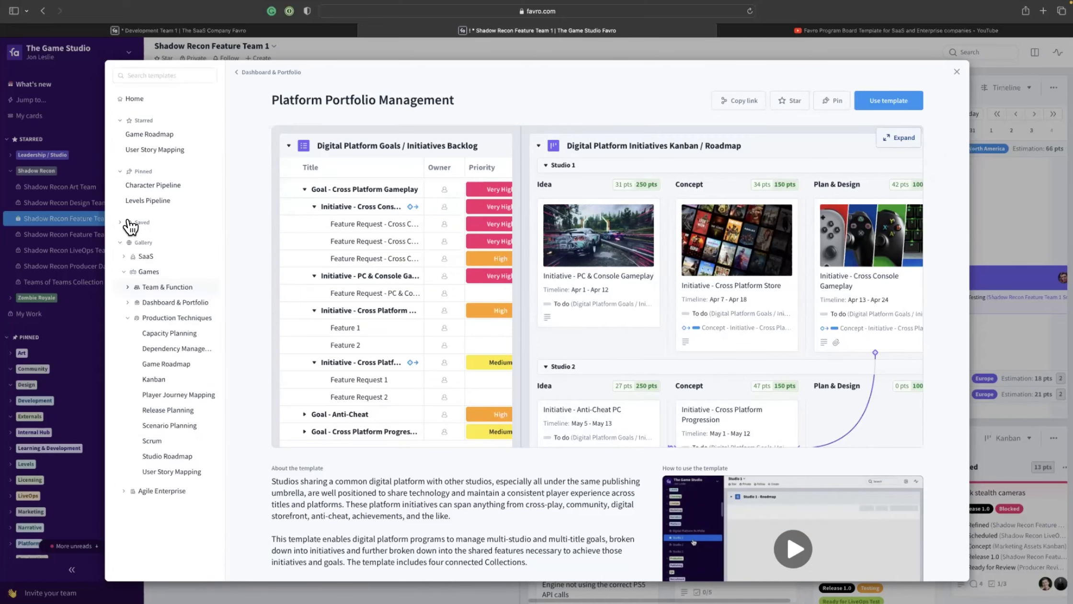
Open the SaaS Program Board template and review its preview, description and how-to video section
left_click(124, 258)
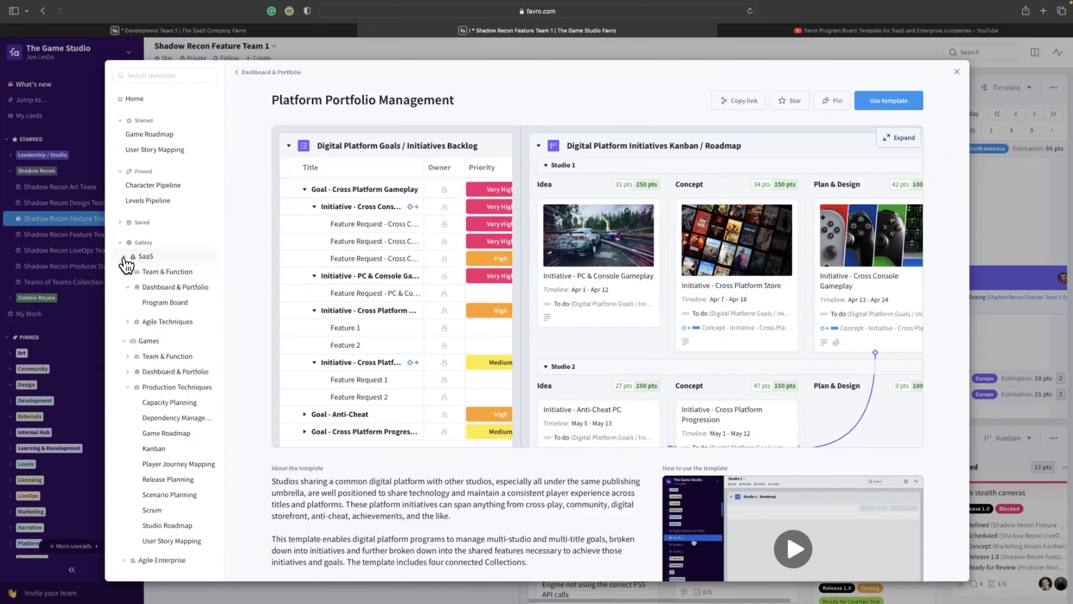
left_click(181, 312)
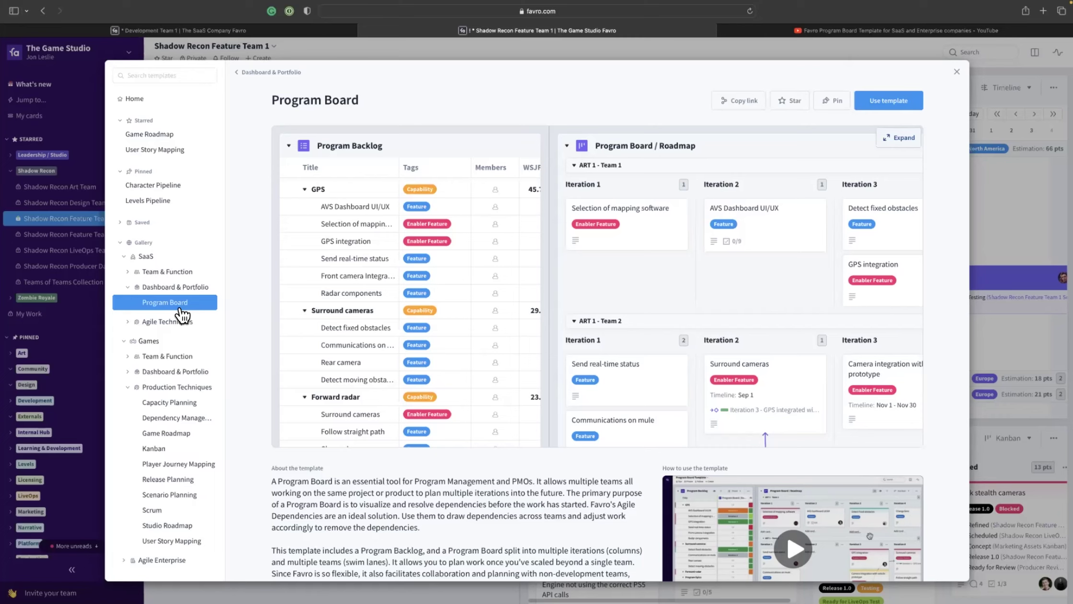
scroll(458, 330, "down", 2)
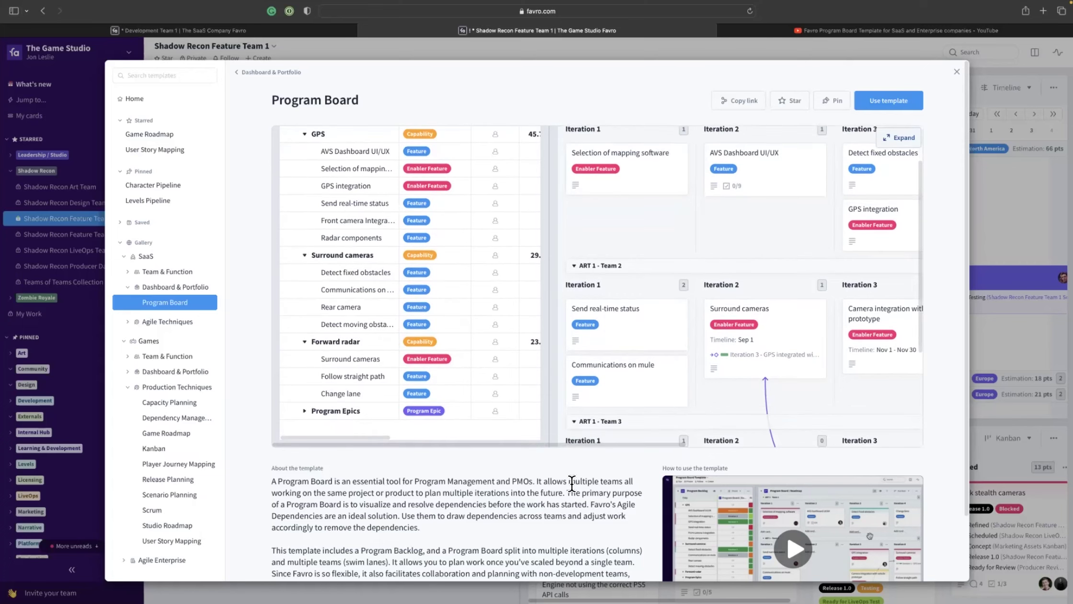
scroll(541, 519, "down", 3)
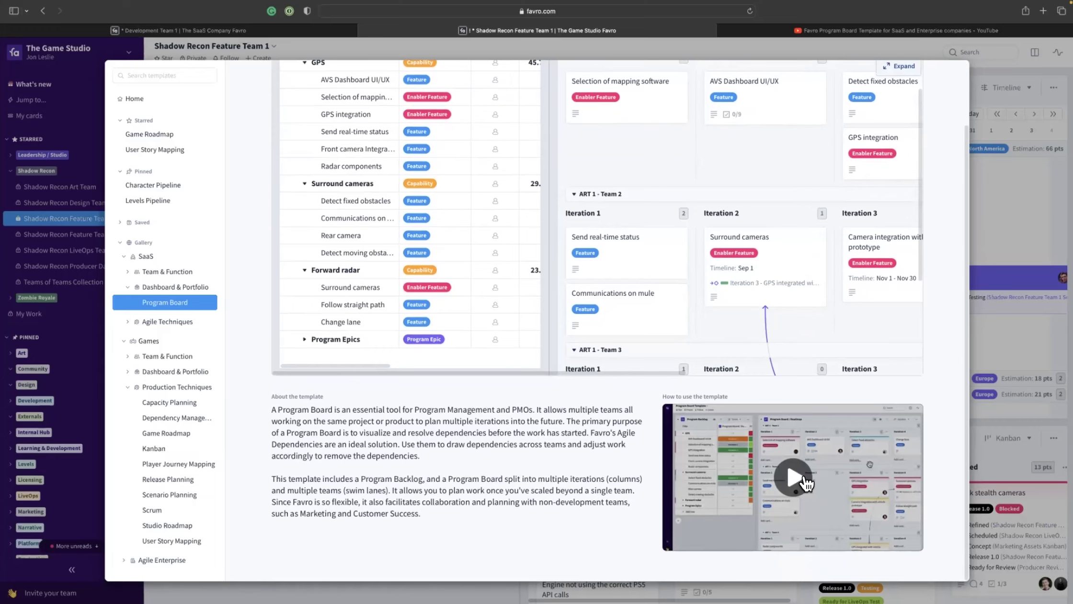
scroll(507, 415, "up", 3)
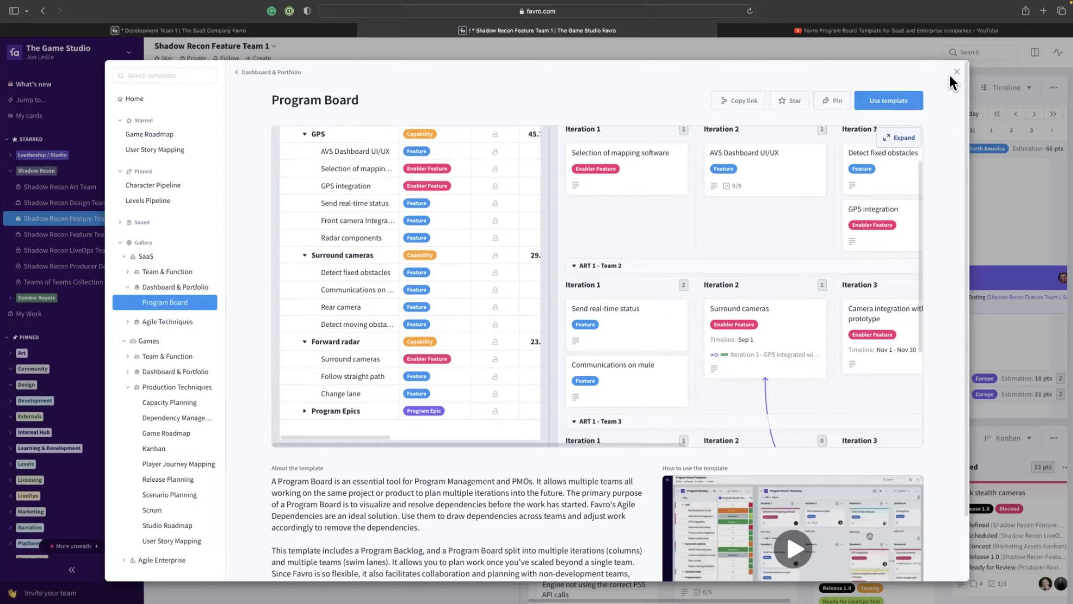
Create a collection from the Program Board template and try to name it Teams of Teams Collection, then dismiss the creation notice
left_click(896, 103)
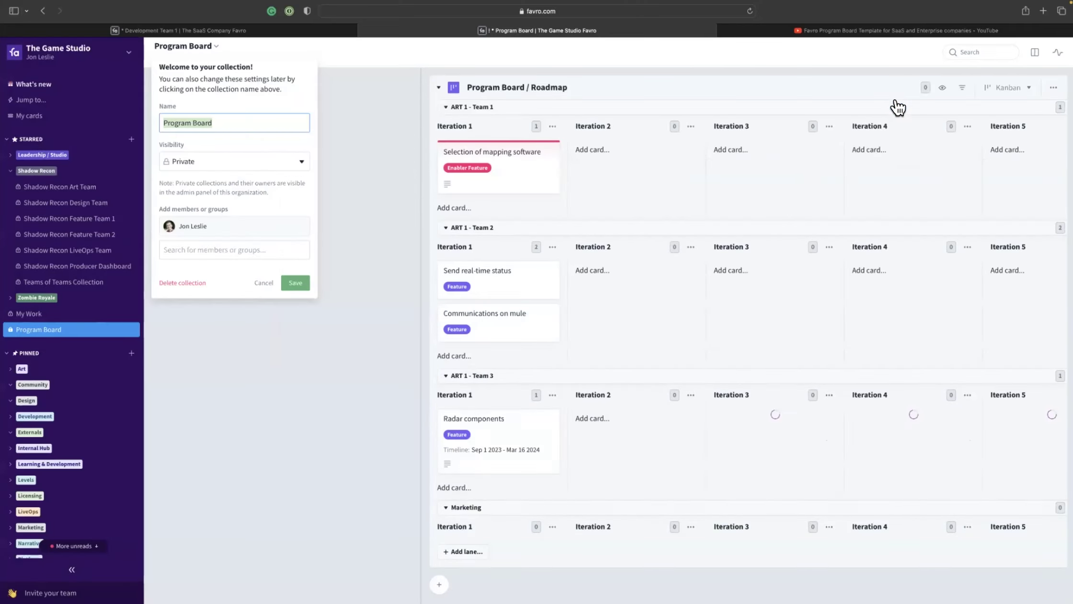
type("Te")
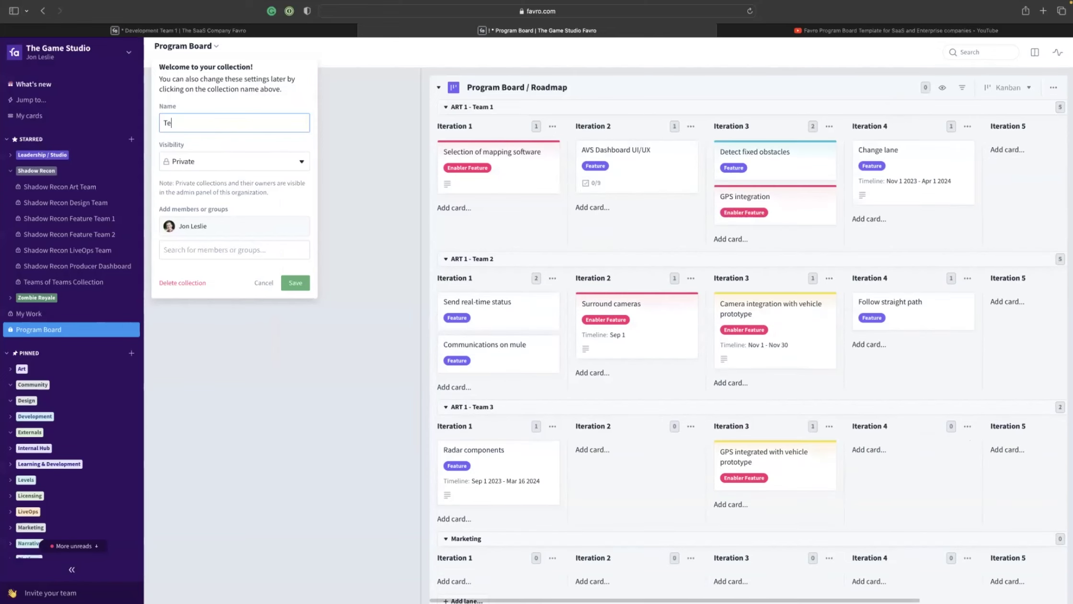
type("ams of Tea")
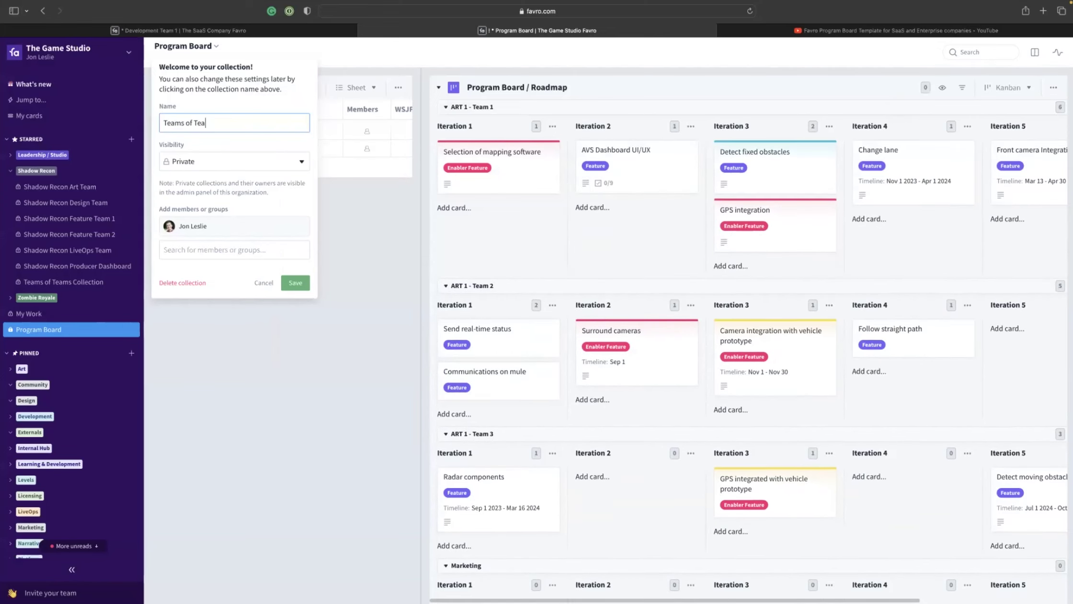
type("ms Collection")
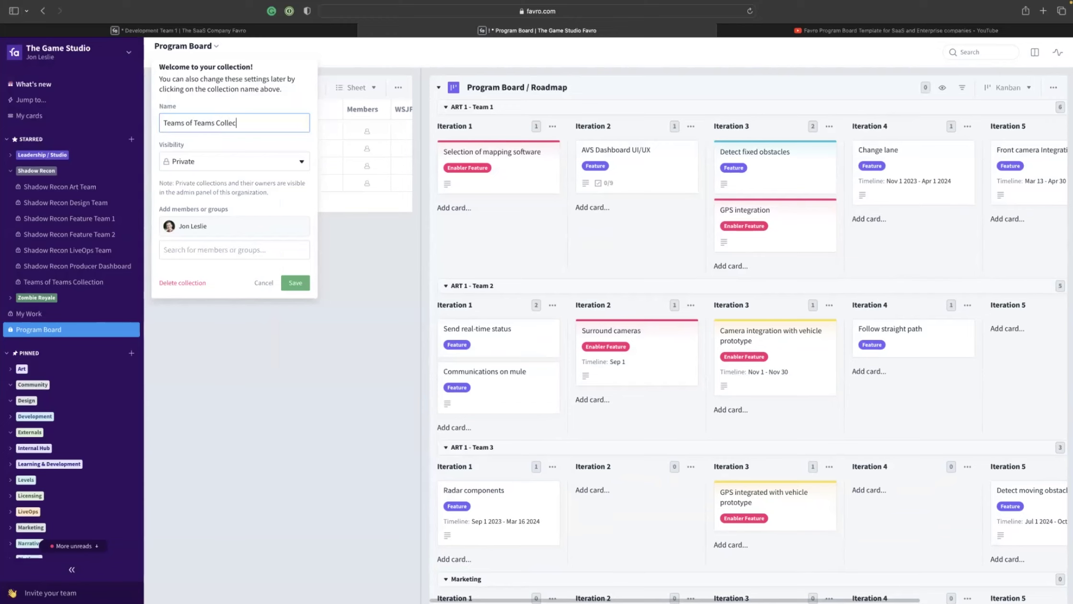
left_click(294, 284)
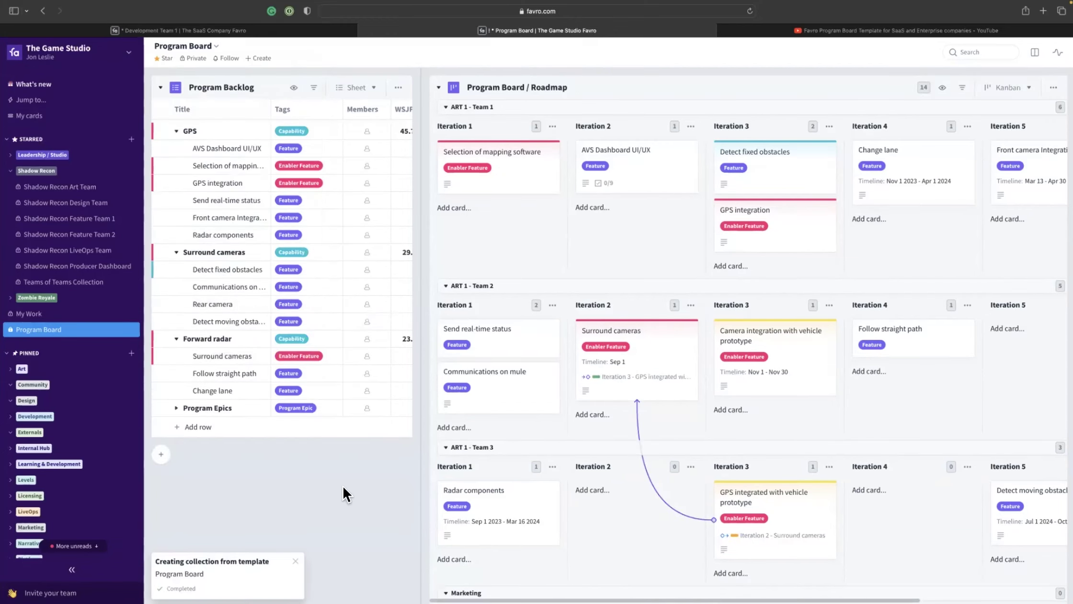
left_click(295, 560)
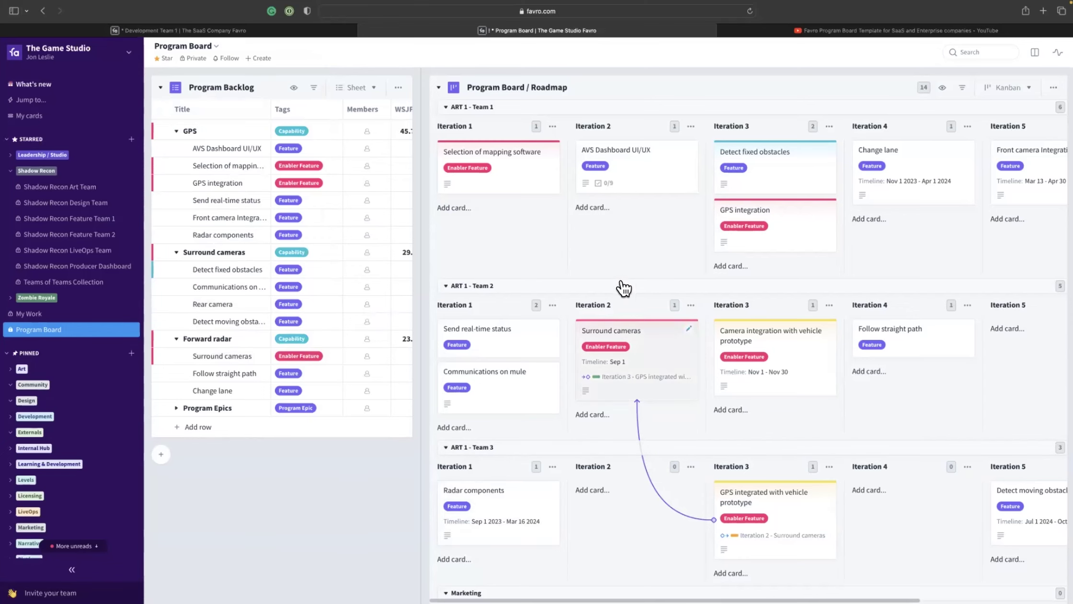
Collapse the ART 1 - Team 1, Team 2, Team 3 and Marketing lanes of the Program Board / Roadmap
left_click(441, 107)
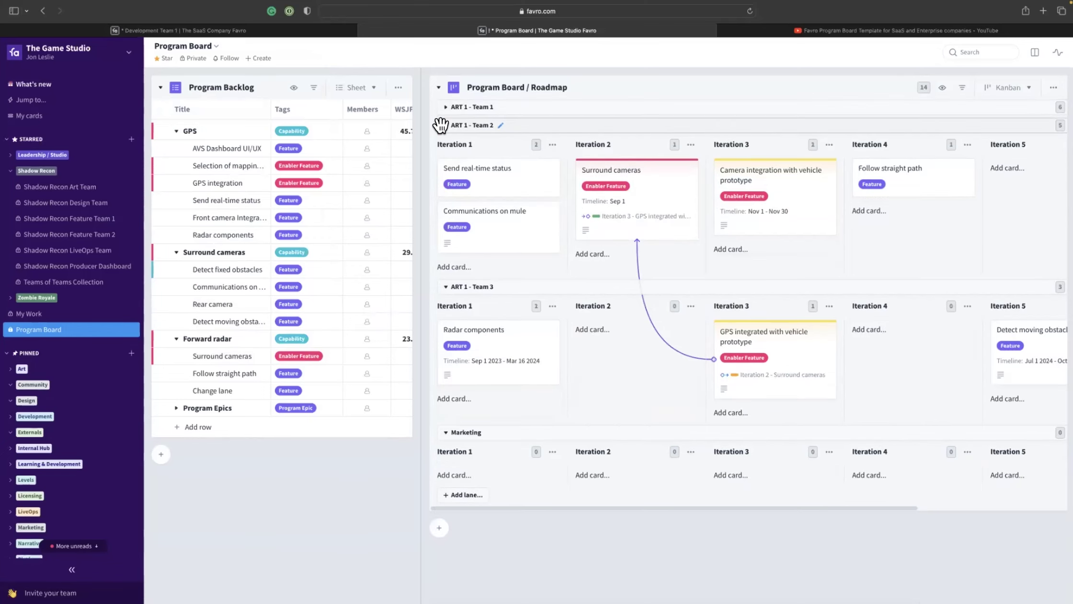
left_click(441, 125)
left_click(440, 143)
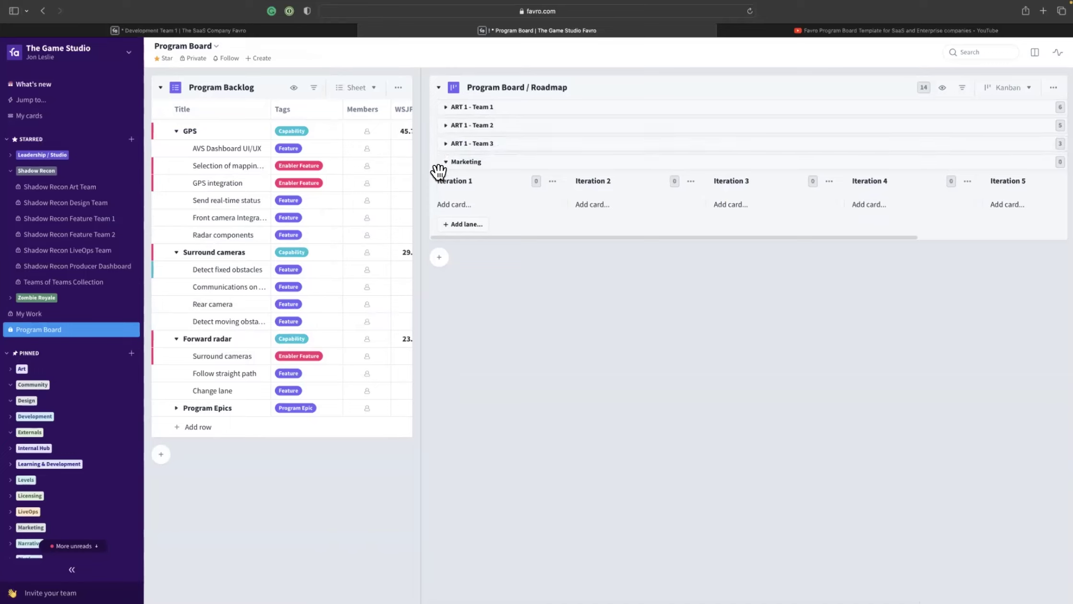
left_click(446, 162)
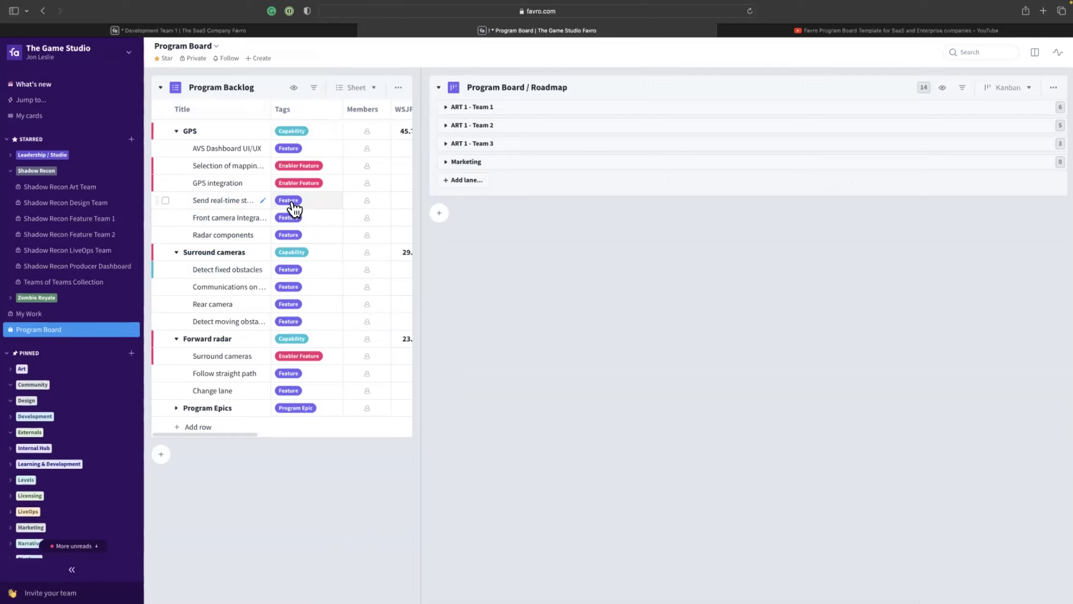
Expand the ART 1 - Team 1 lane and add the Rear camera feature from the backlog to its Iteration 2
left_click(448, 108)
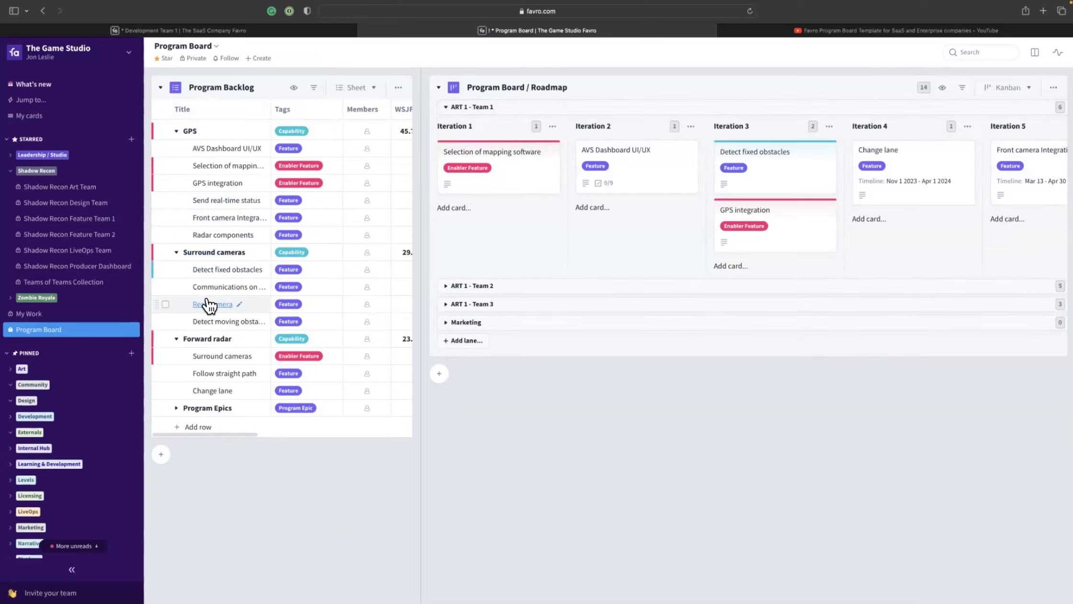
left_click_drag(201, 312, 639, 225)
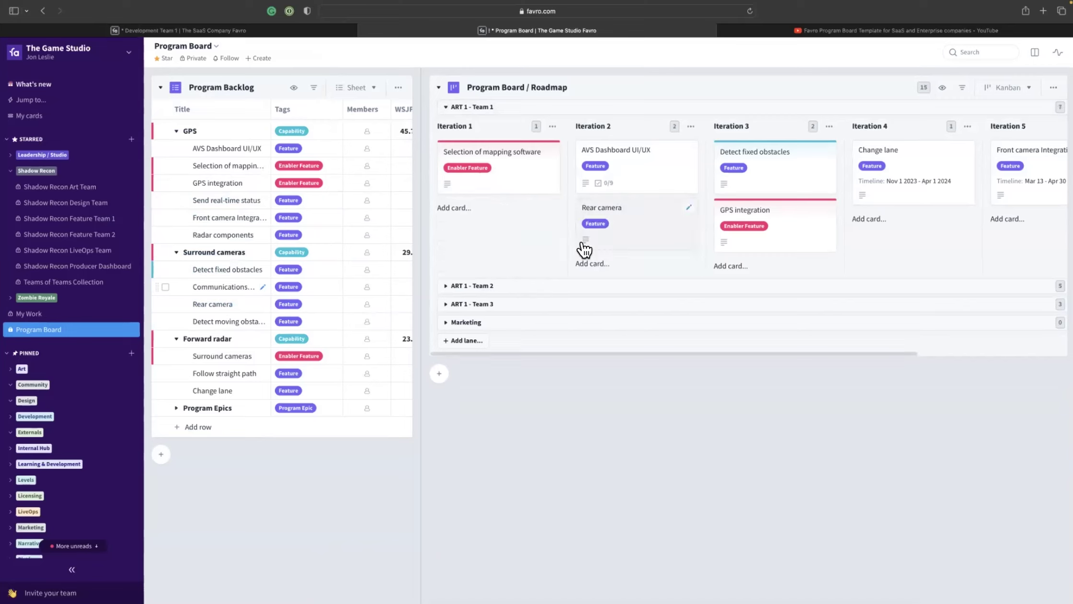
Expand the Team 2 and Team 3 lanes and remove the dependency between Surround cameras and GPS integrated with vehicle prototype
left_click(448, 286)
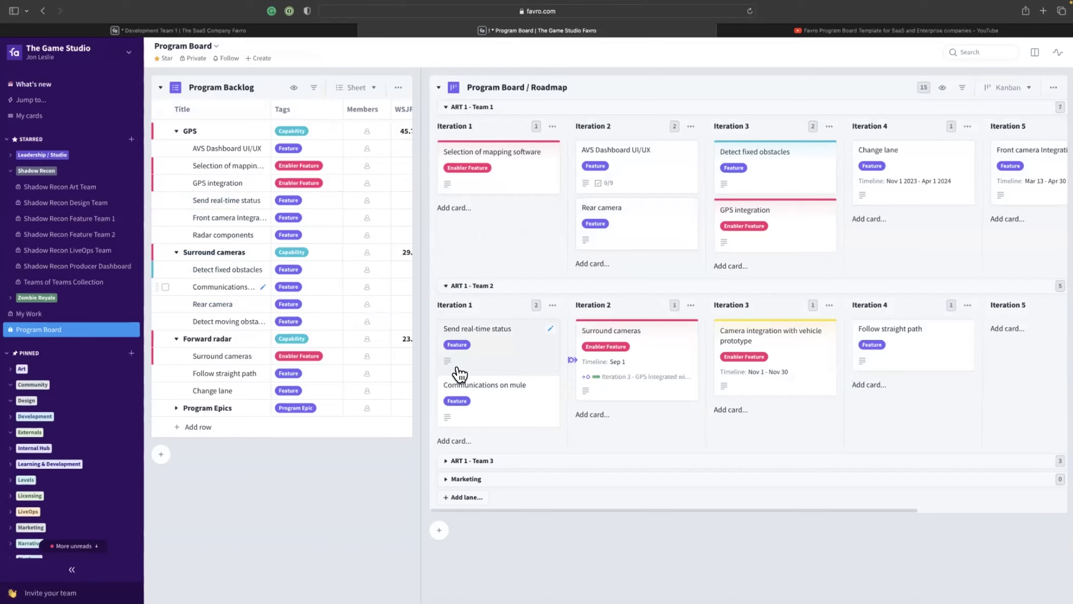
left_click(445, 461)
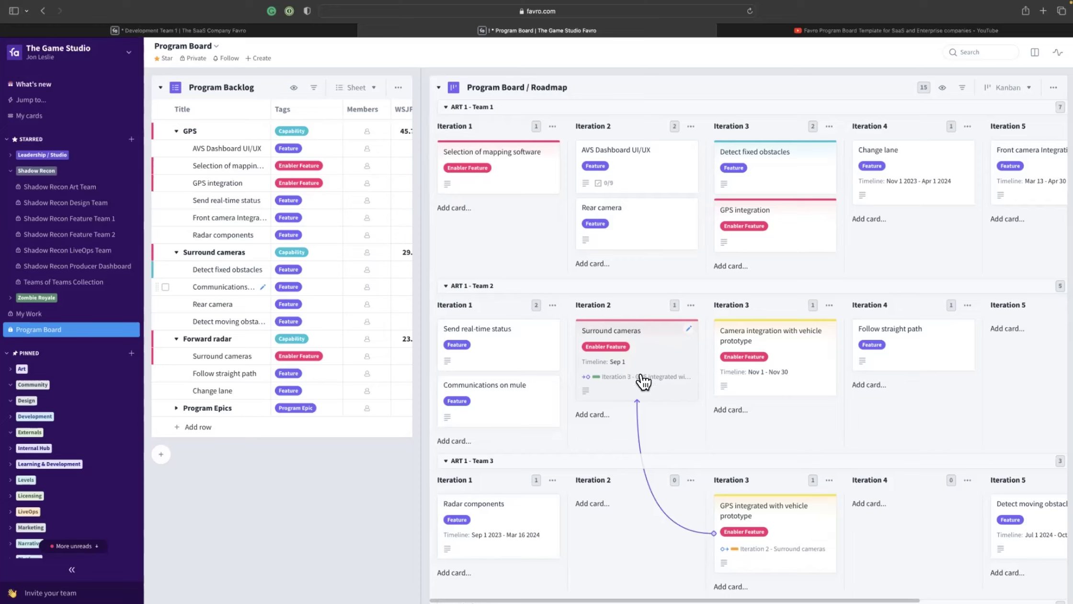
left_click(661, 509)
left_click(783, 485)
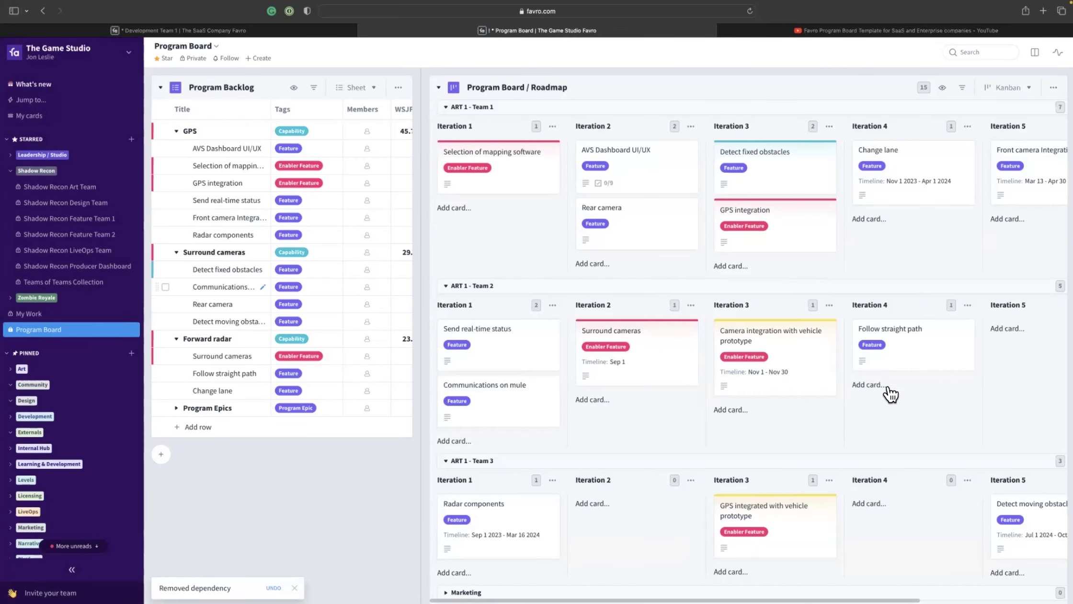
Add Team 1's GPS integration as a Before dependency of Follow straight path, and move Follow straight path to Team 2's Iteration 2
left_click(966, 328)
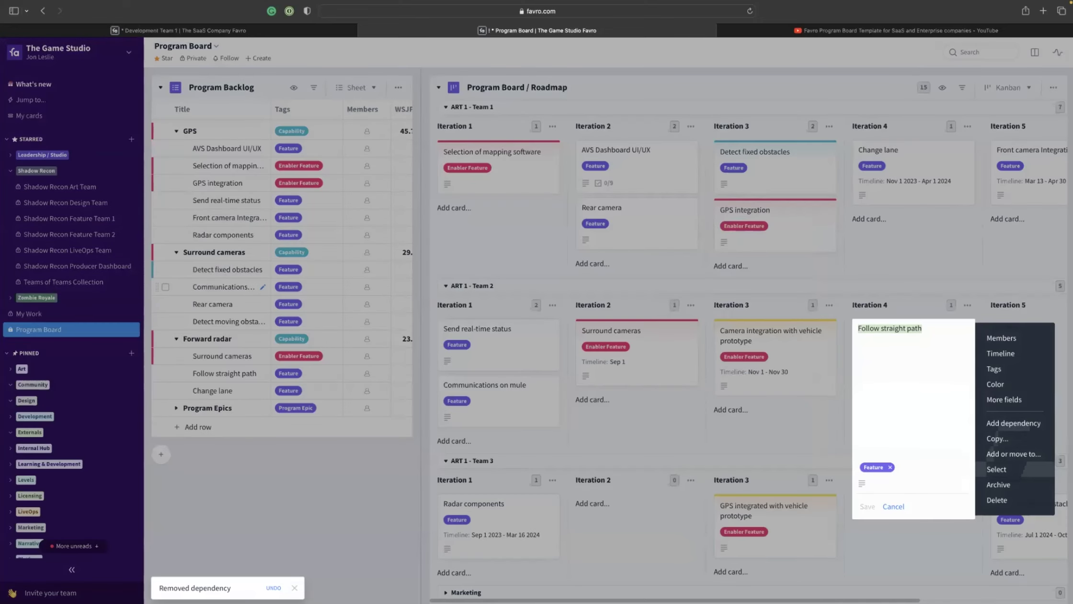
left_click(1014, 423)
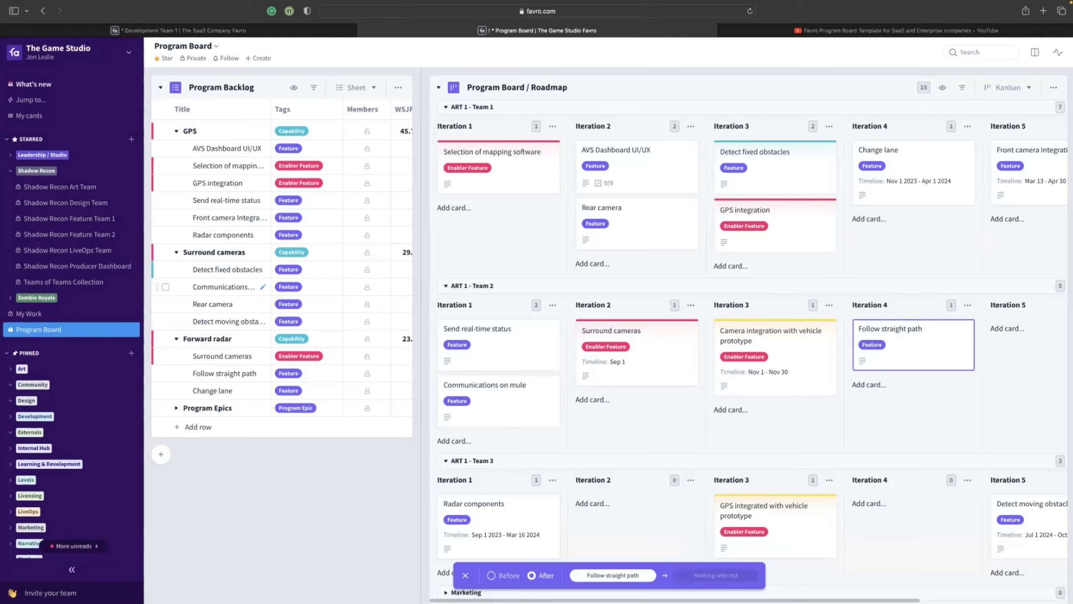
left_click(492, 575)
left_click(796, 355)
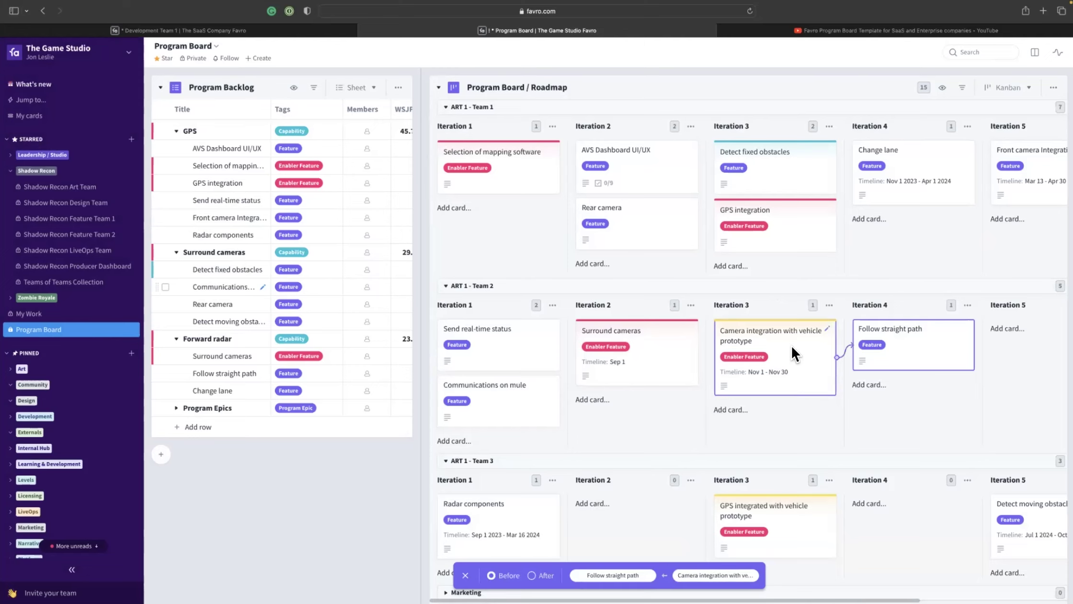
left_click(773, 243)
left_click_drag(909, 378, 680, 345)
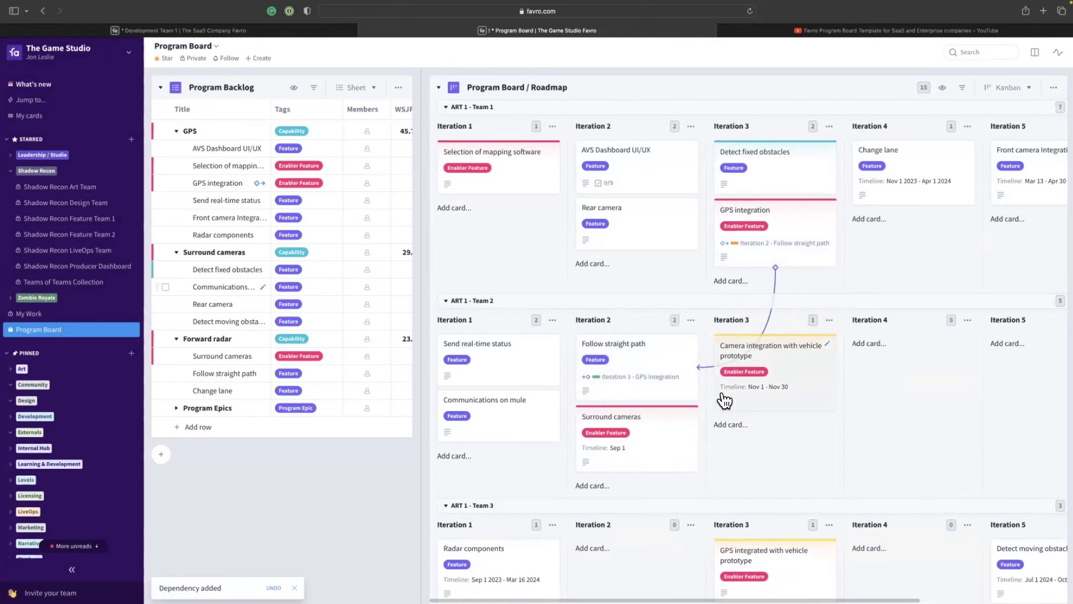
Remove the dependency between GPS integration and Follow straight path on the Program Board / Roadmap
left_click(776, 291)
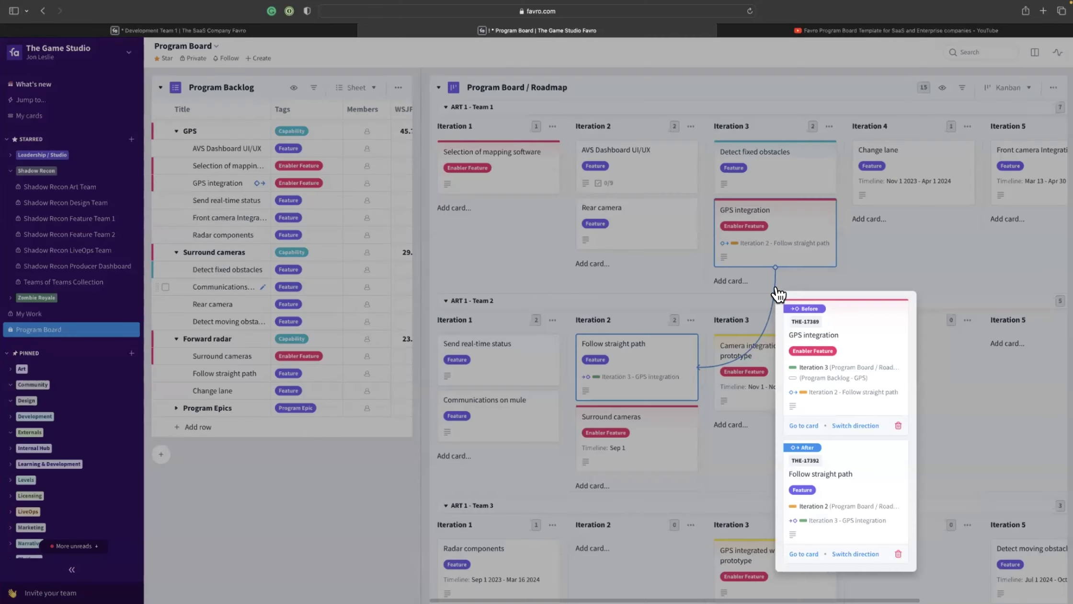
left_click(898, 554)
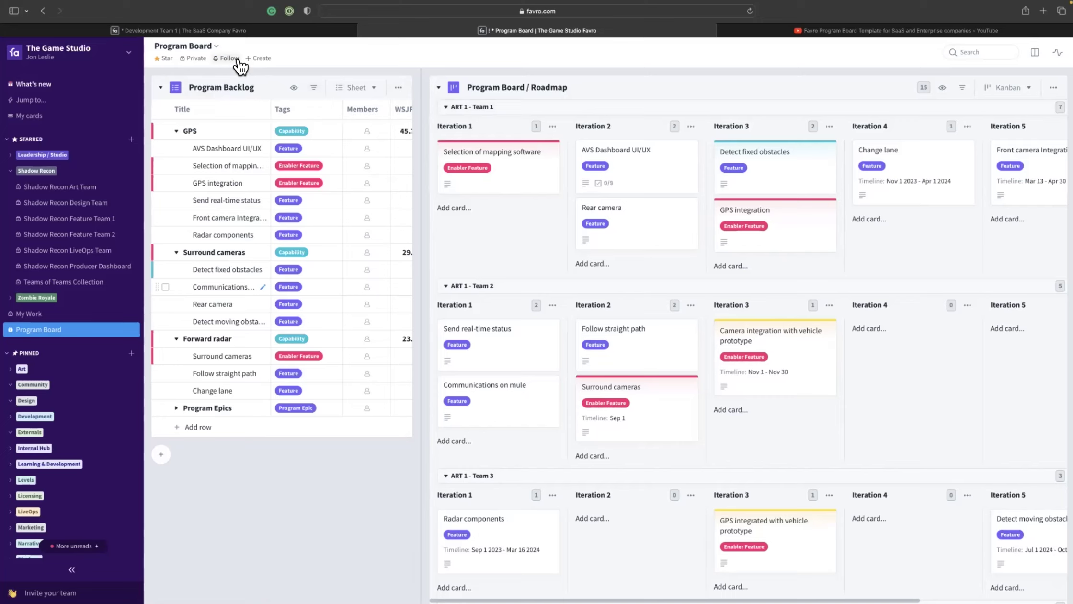
Save the Program Board collection as a template named "Teams of Teams Template", keeping its lanes and cards
left_click(217, 46)
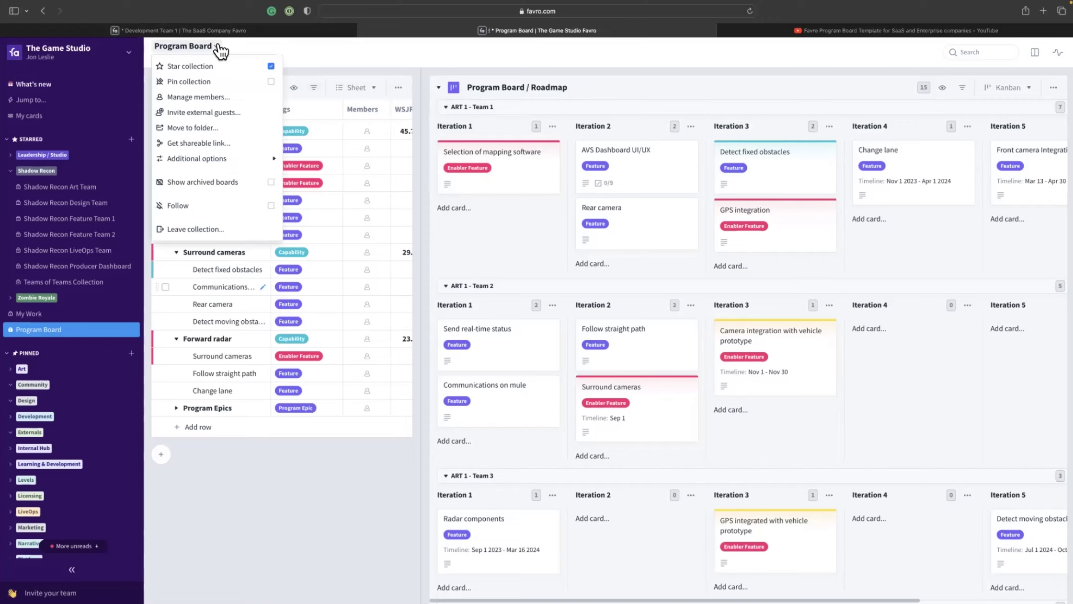
mouse_move(260, 165)
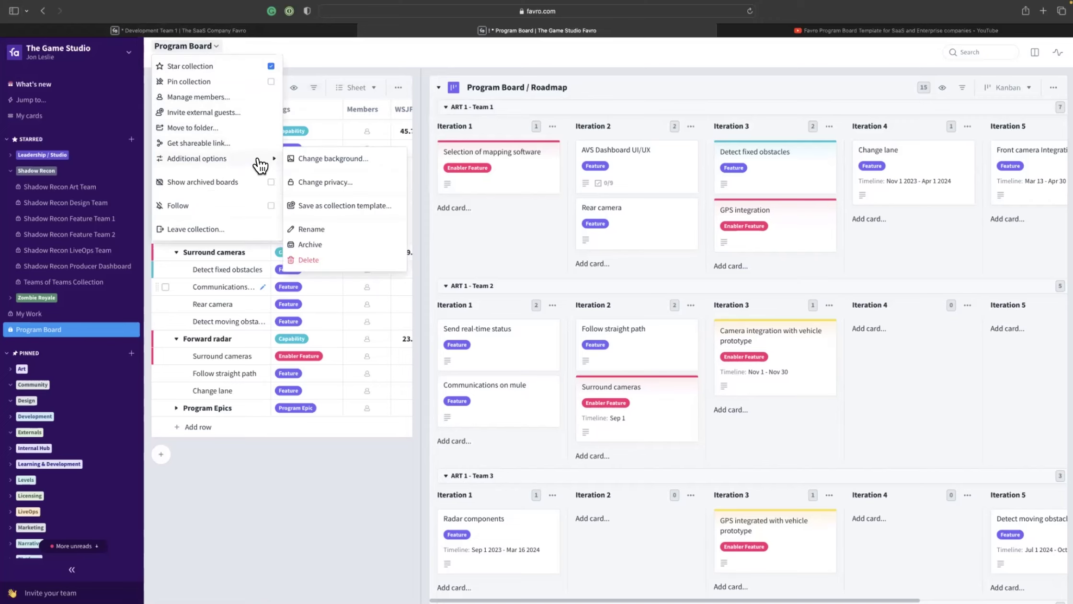
left_click(383, 210)
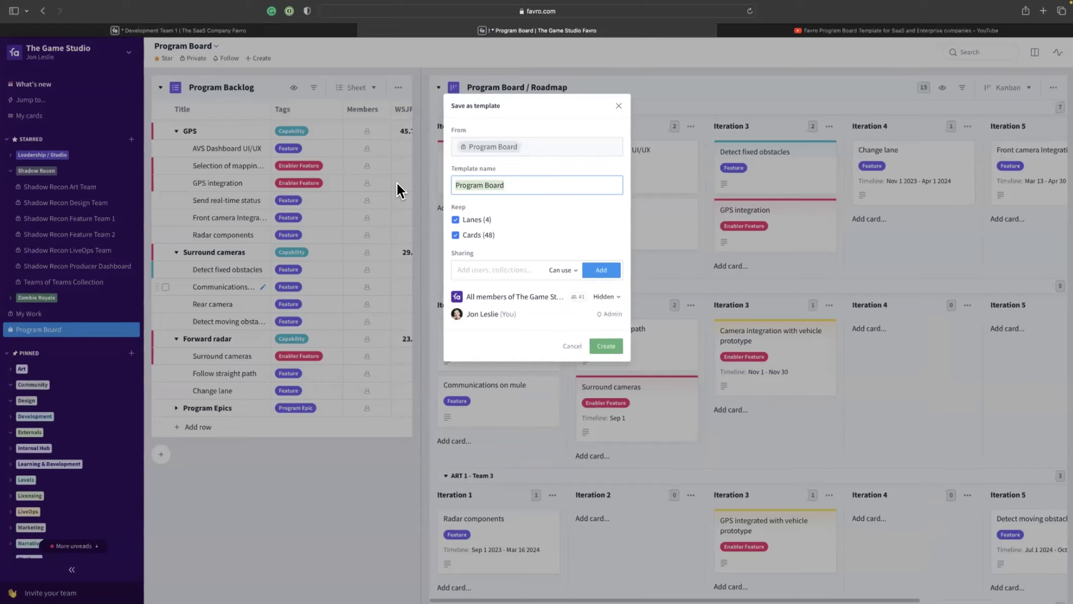
type("Teams of Teams Temp;late")
key("BackSpace")
key("BackSpace")
key("BackSpace")
key("BackSpace")
key("BackSpace")
type("late")
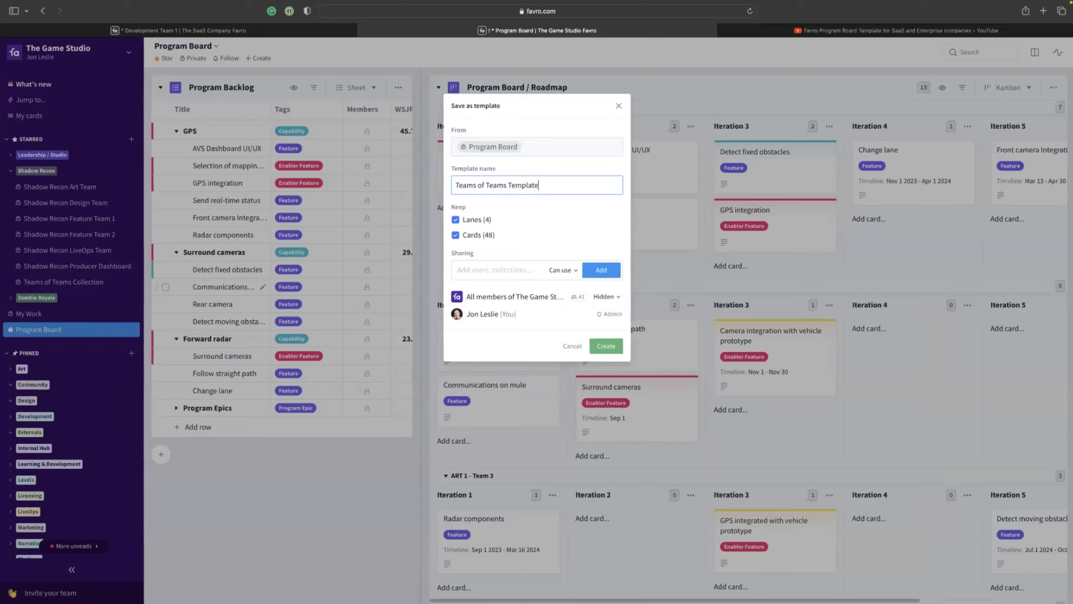
left_click(605, 347)
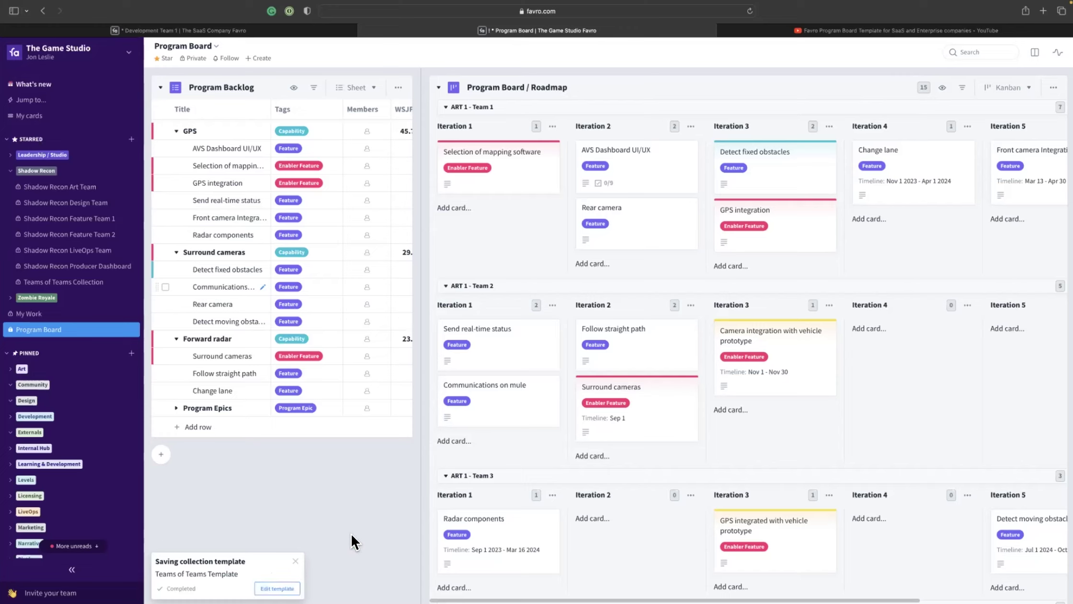
Open the Teams of Teams Template from the collection templates in the template editor
left_click(130, 57)
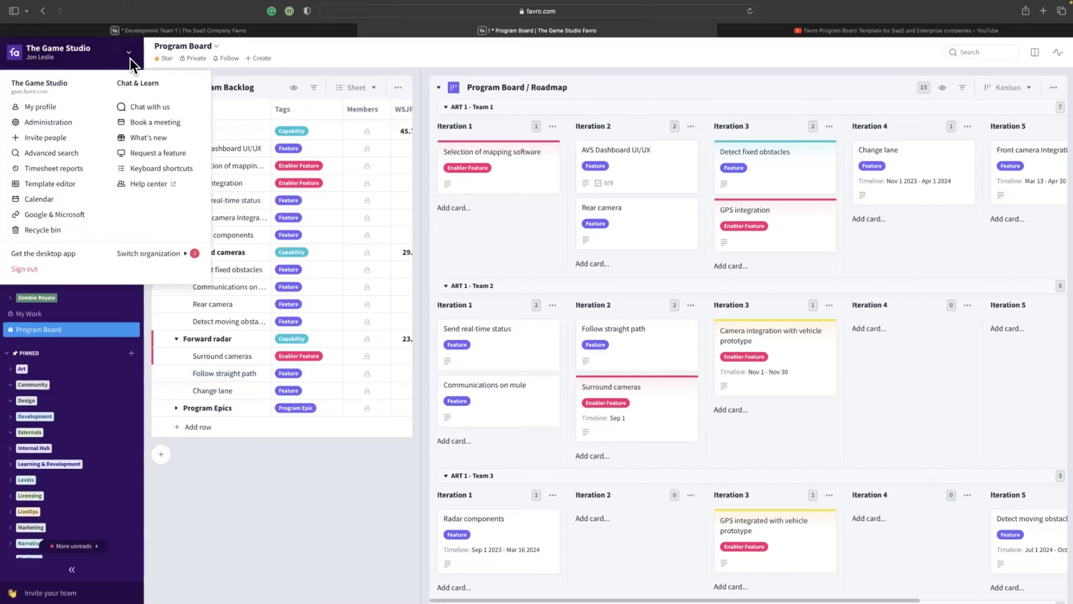
left_click(68, 185)
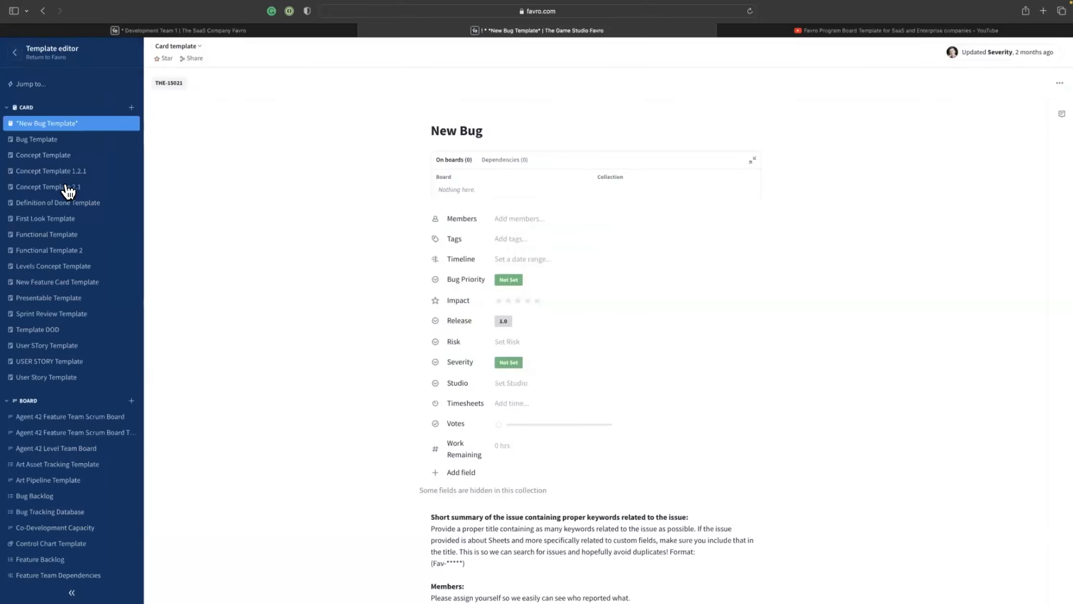
left_click(16, 109)
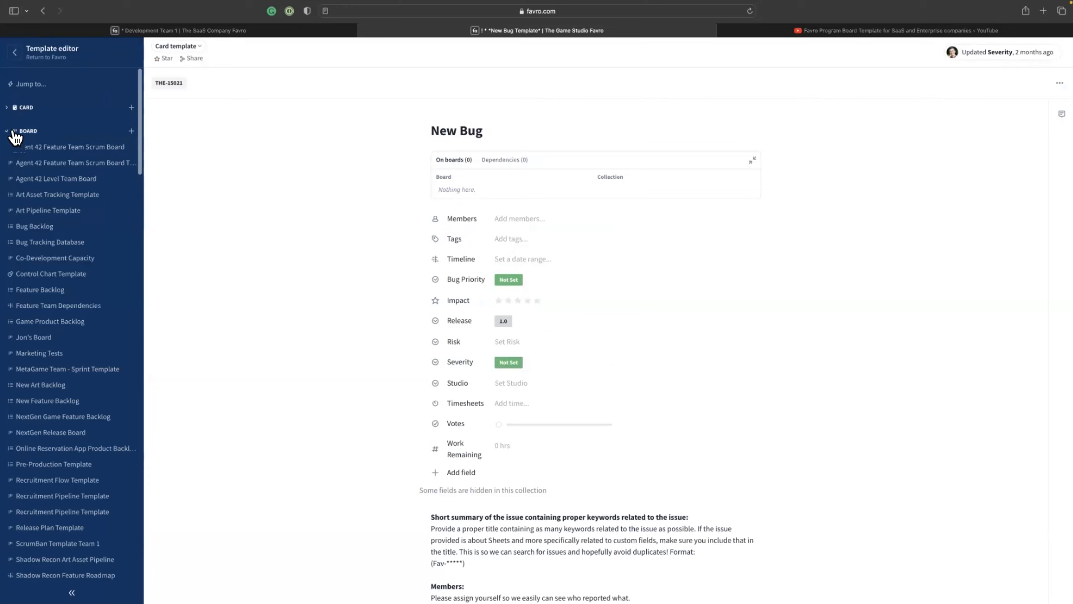
left_click(15, 136)
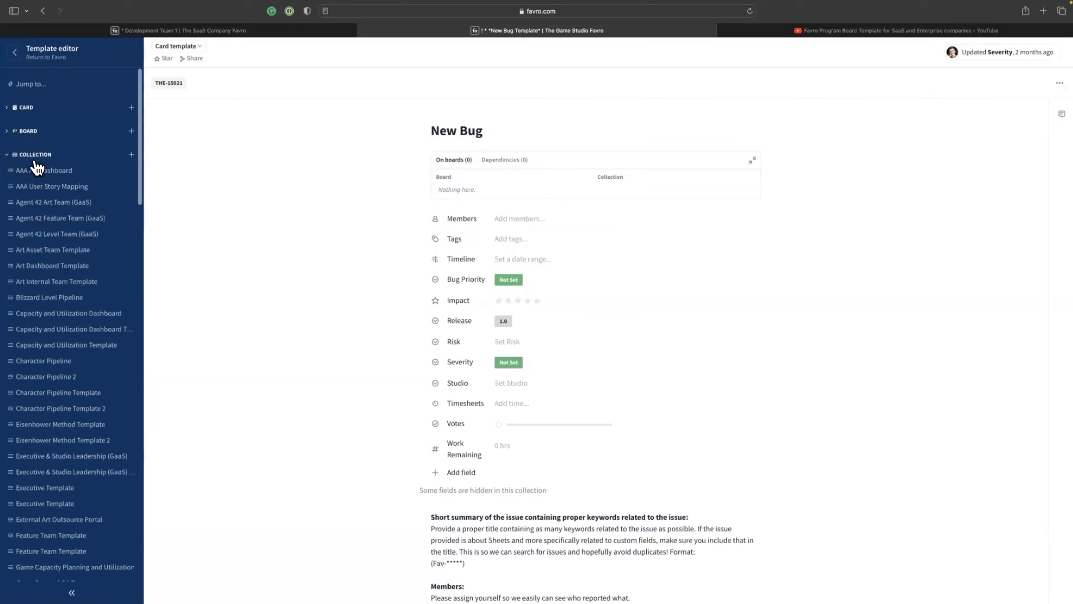
scroll(77, 410, "down", 5)
scroll(78, 412, "down", 7)
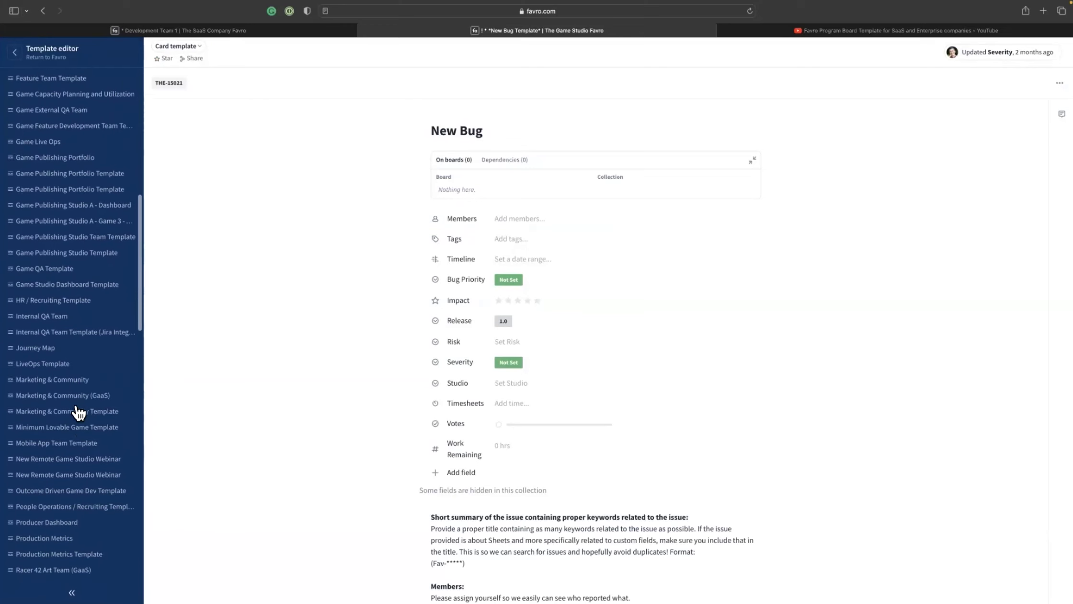
scroll(78, 412, "down", 4)
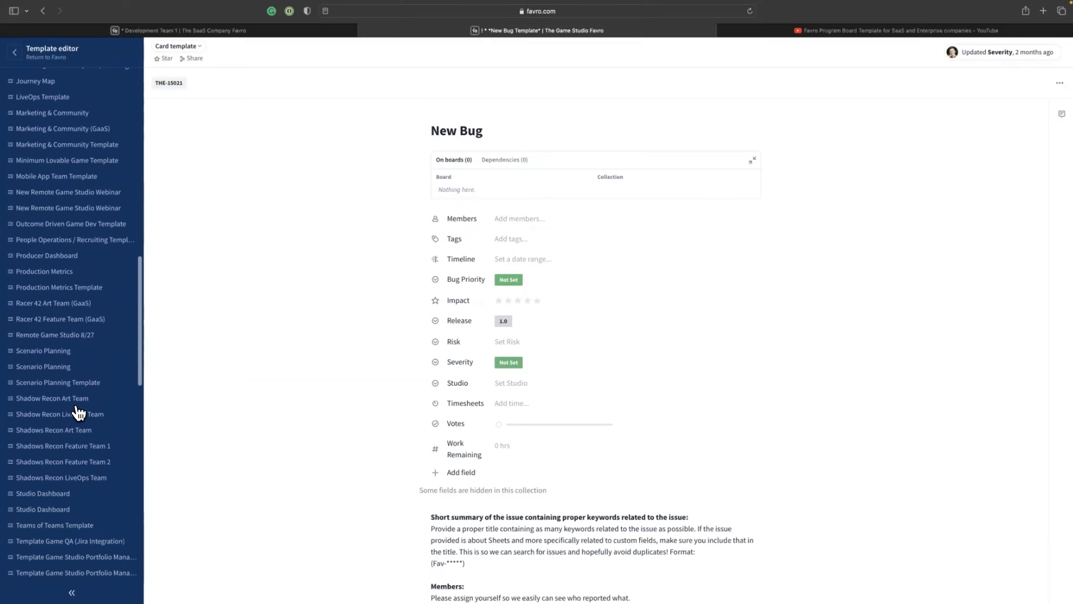
scroll(77, 411, "down", 1)
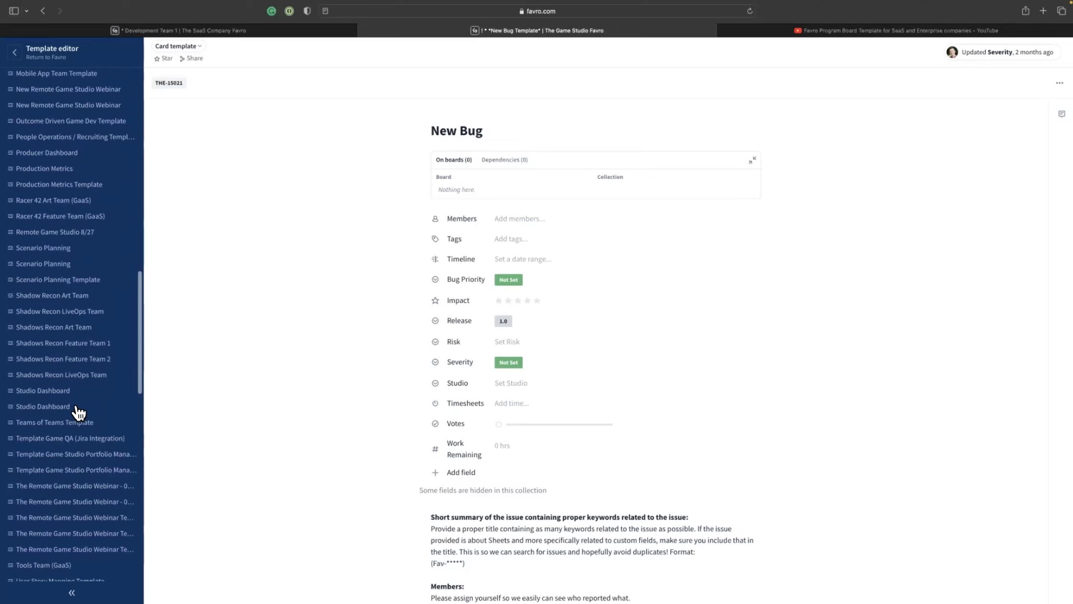
left_click(82, 423)
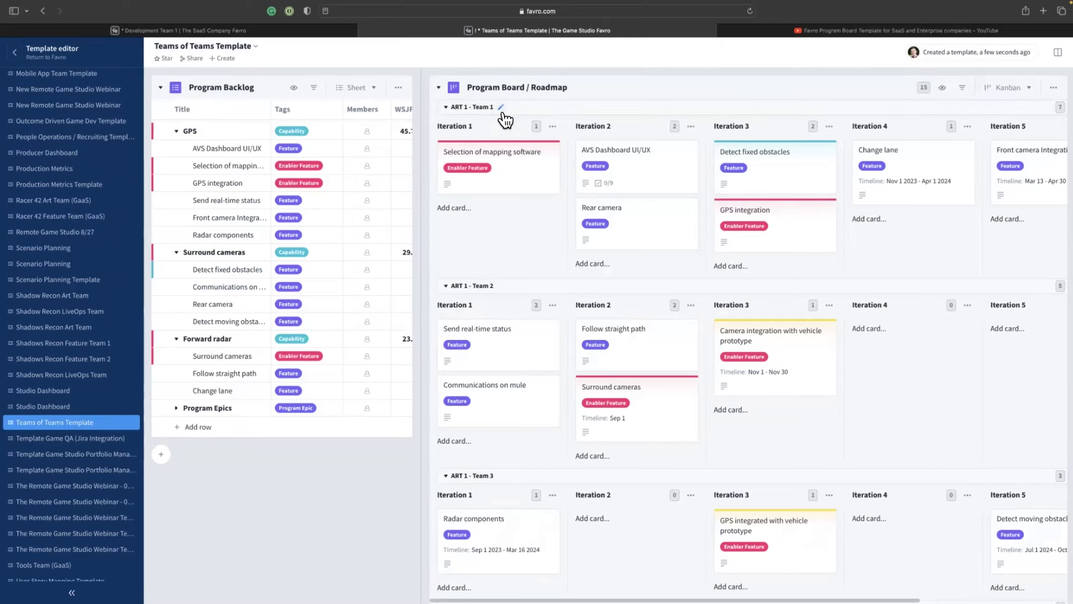
Rename the template's ART 1 - Team 1 lane as "Alpha Team"
left_click(501, 107)
left_click_drag(446, 121, 327, 123)
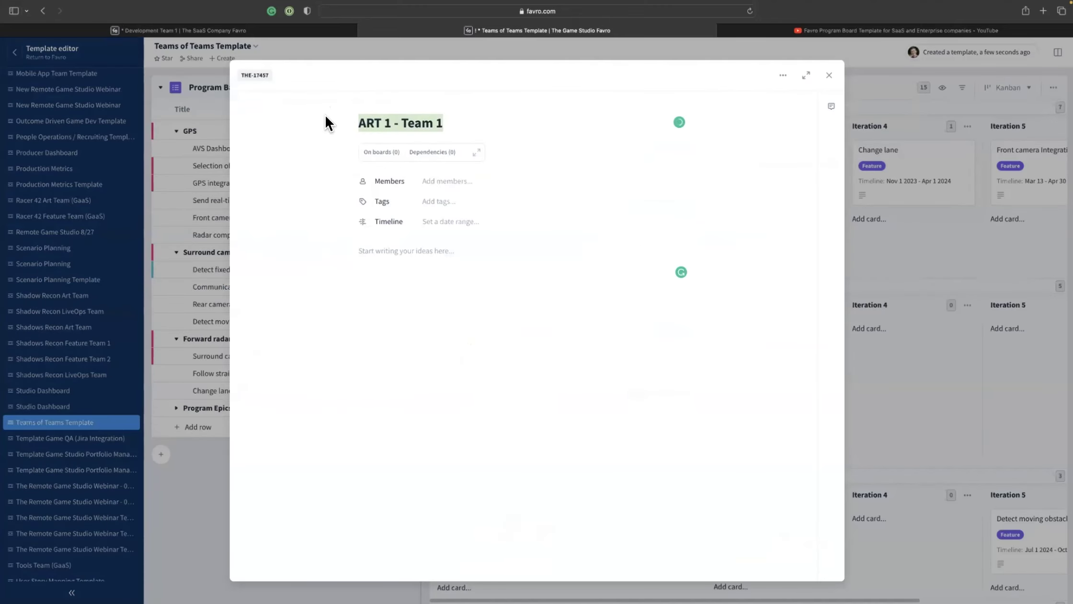
type("Alpha Team")
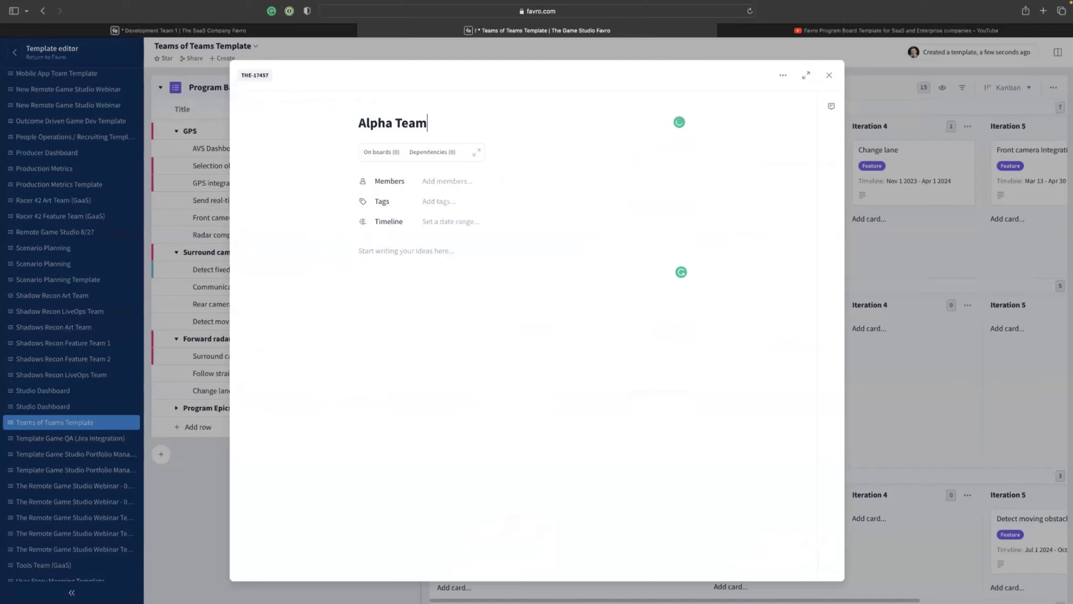
left_click(443, 324)
left_click(829, 75)
Add a lane named "Team Beta" to the roadmap and move it directly below the Alpha Team lane
scroll(626, 384, "down", 3)
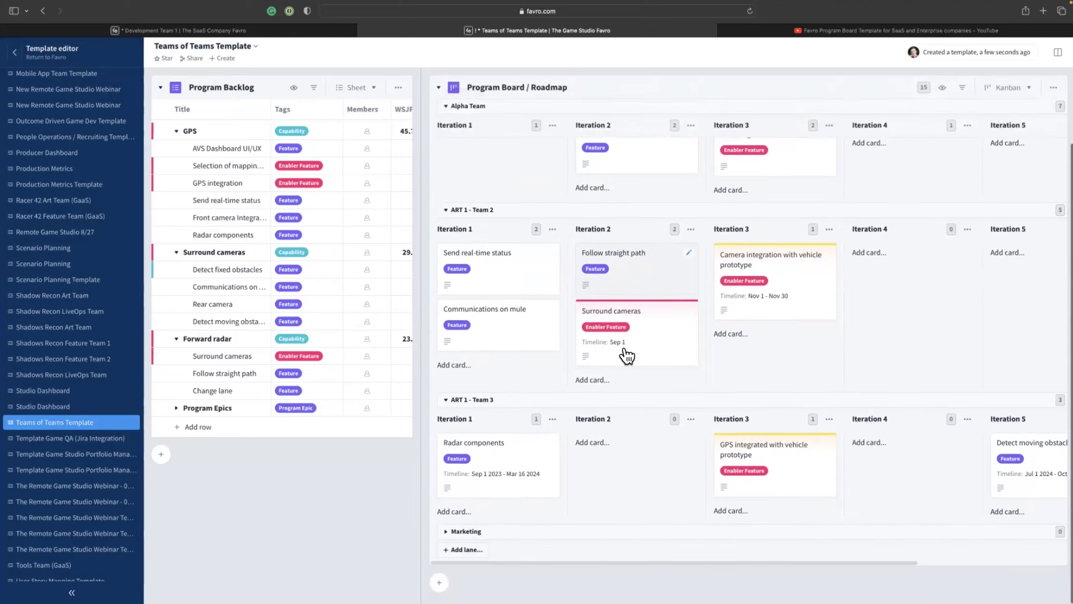
left_click(463, 554)
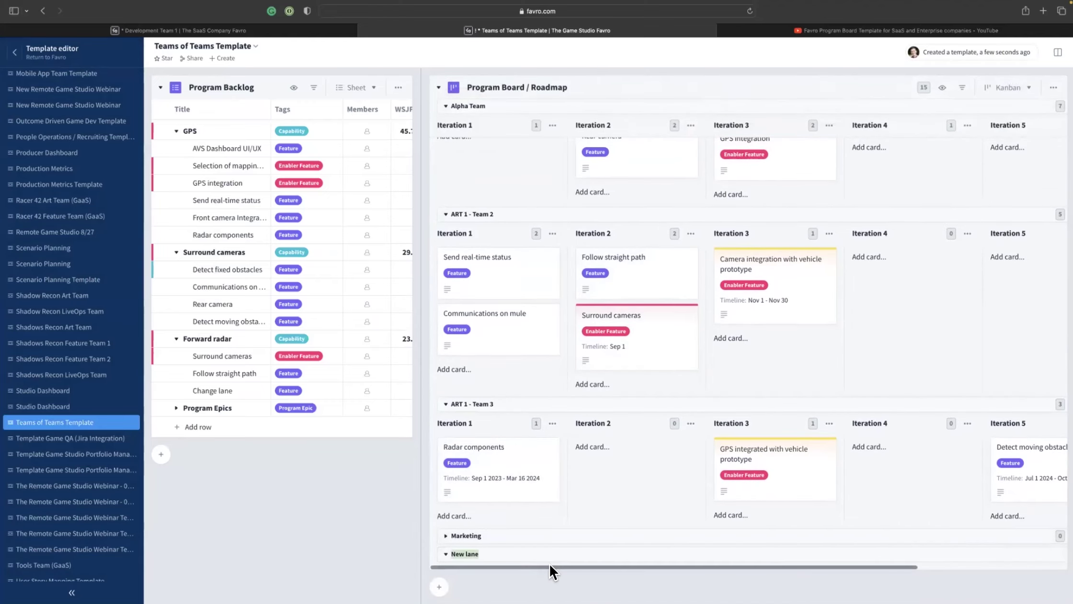
type("Team Beta")
key("Return")
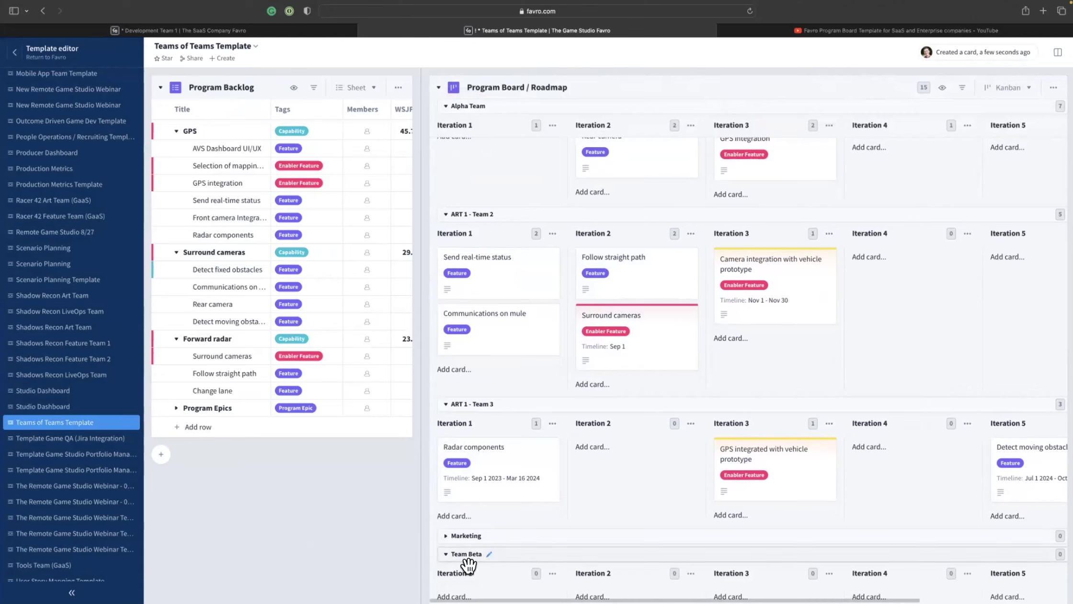
left_click_drag(473, 558, 491, 222)
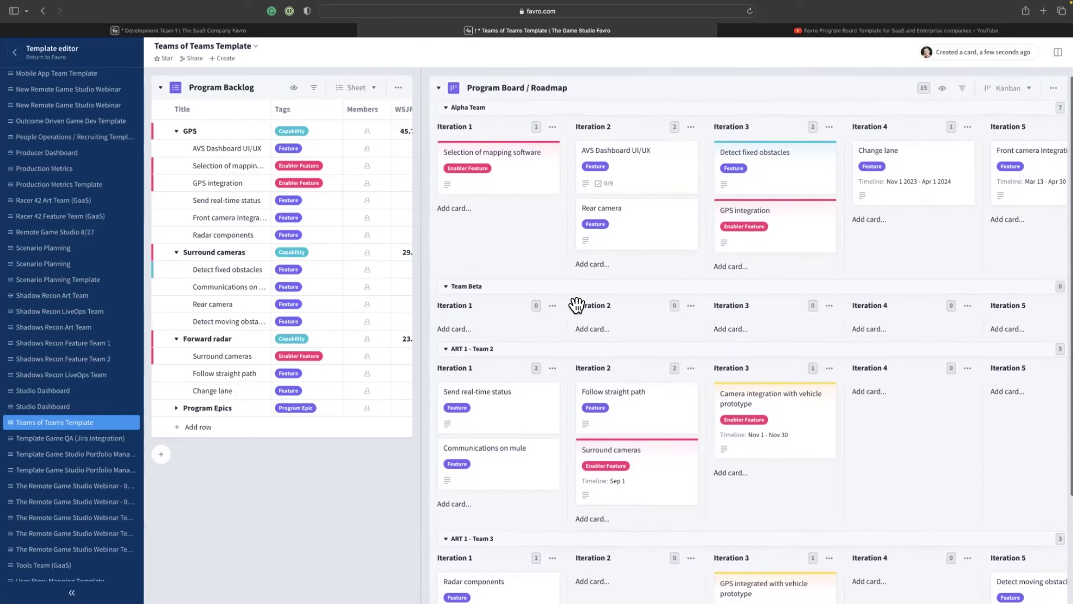
Add a column named "Iteration 6" after Iteration 5 on the Program Board / Roadmap
scroll(968, 170, "right", 5)
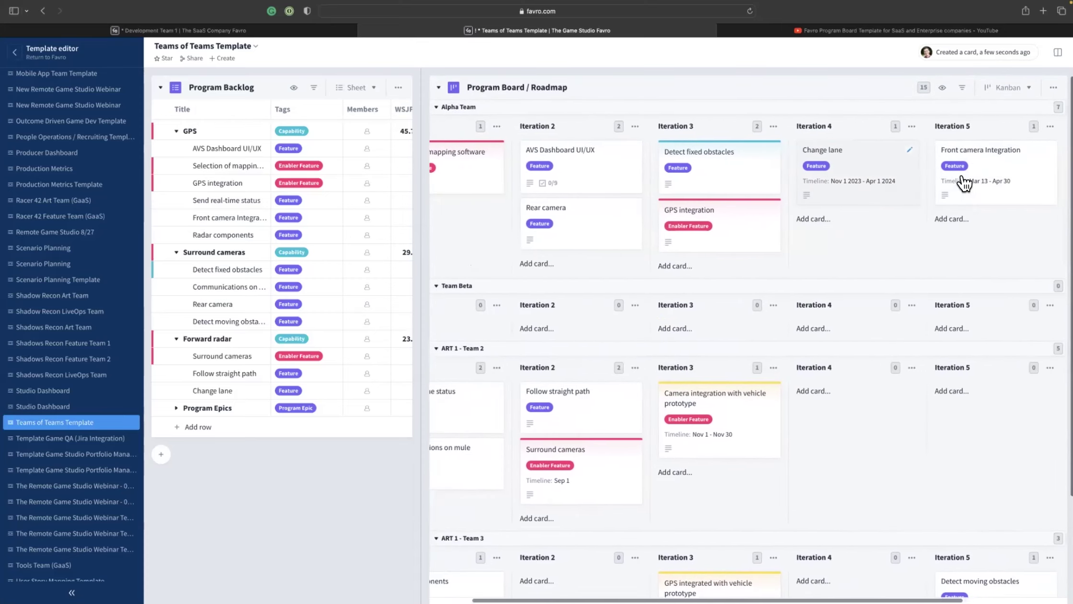
left_click(961, 128)
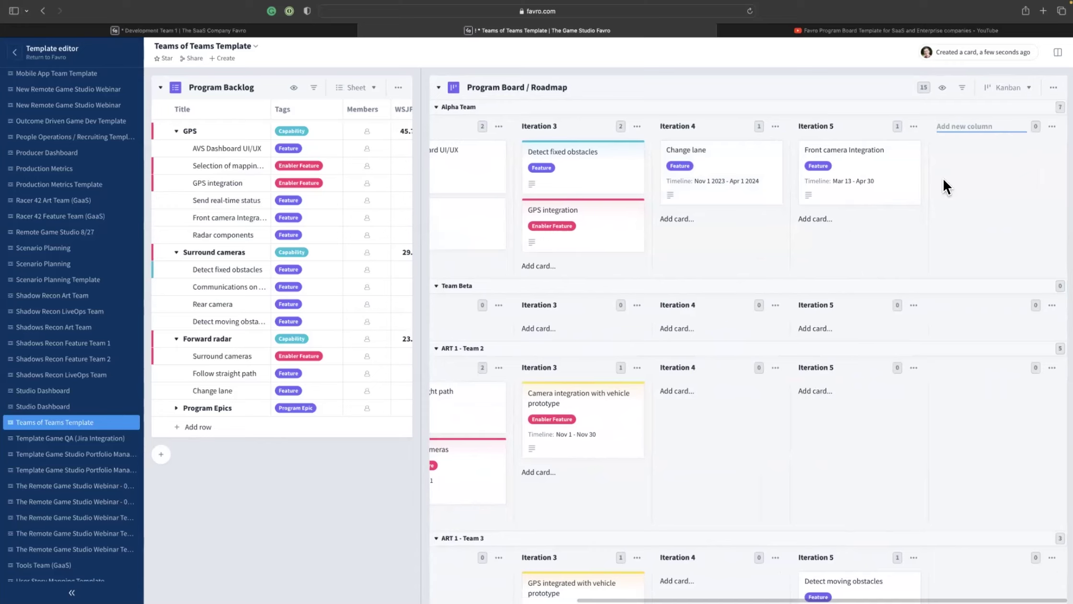
type("Iteration 6")
key("Return")
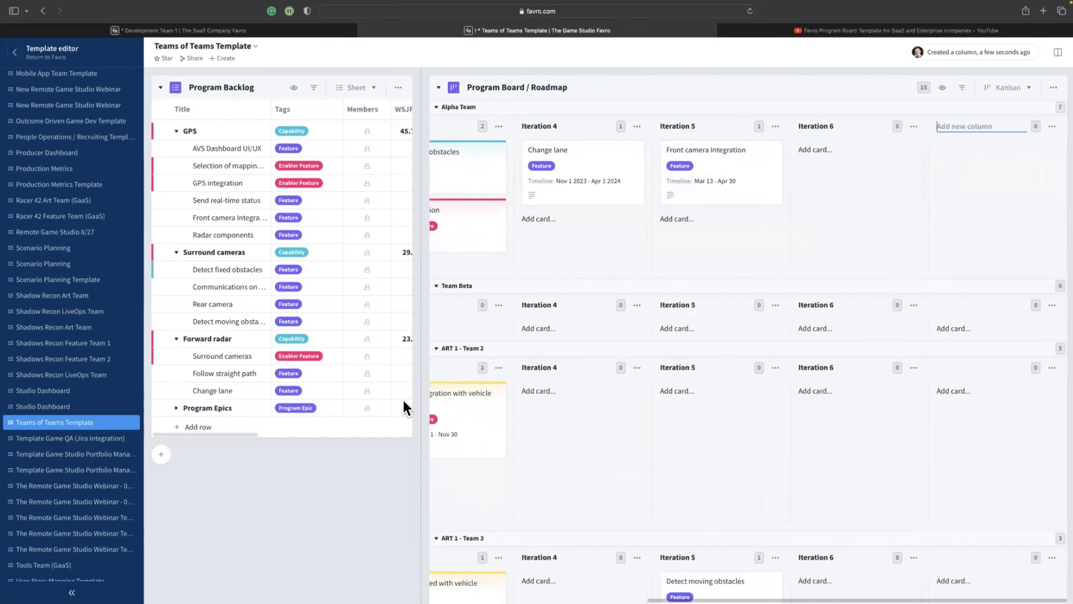
scroll(622, 375, "left", 5)
scroll(621, 375, "left", 3)
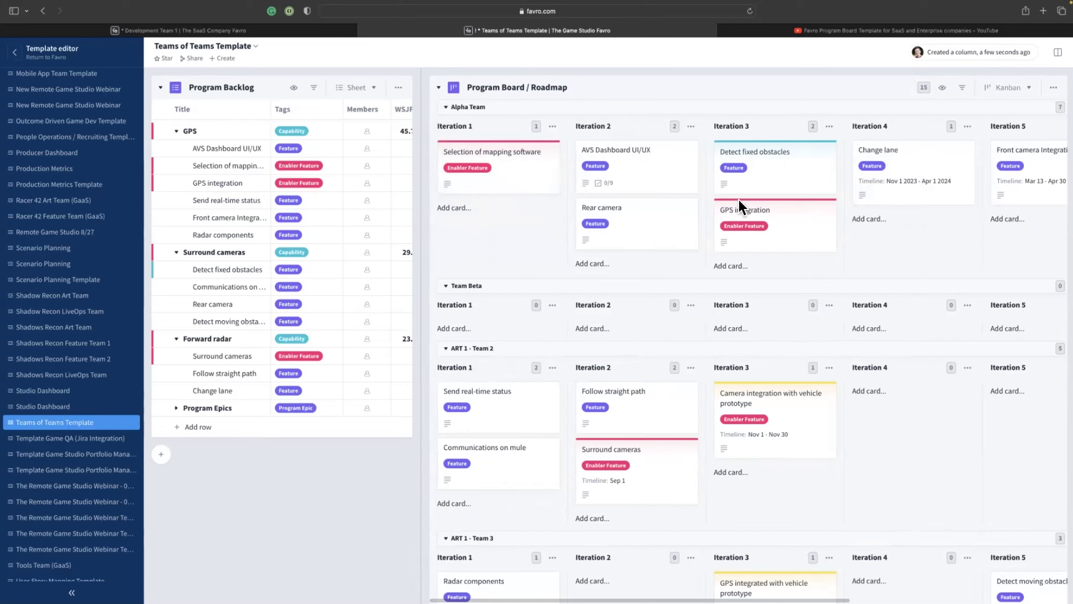
left_click(1054, 88)
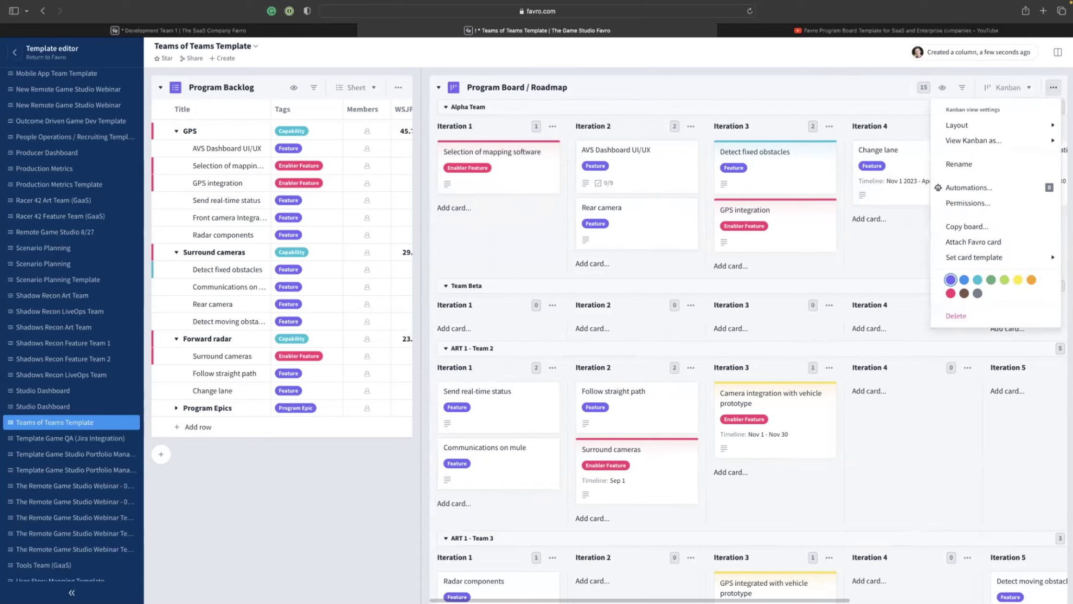
left_click(1008, 88)
left_click(1009, 88)
left_click(1054, 87)
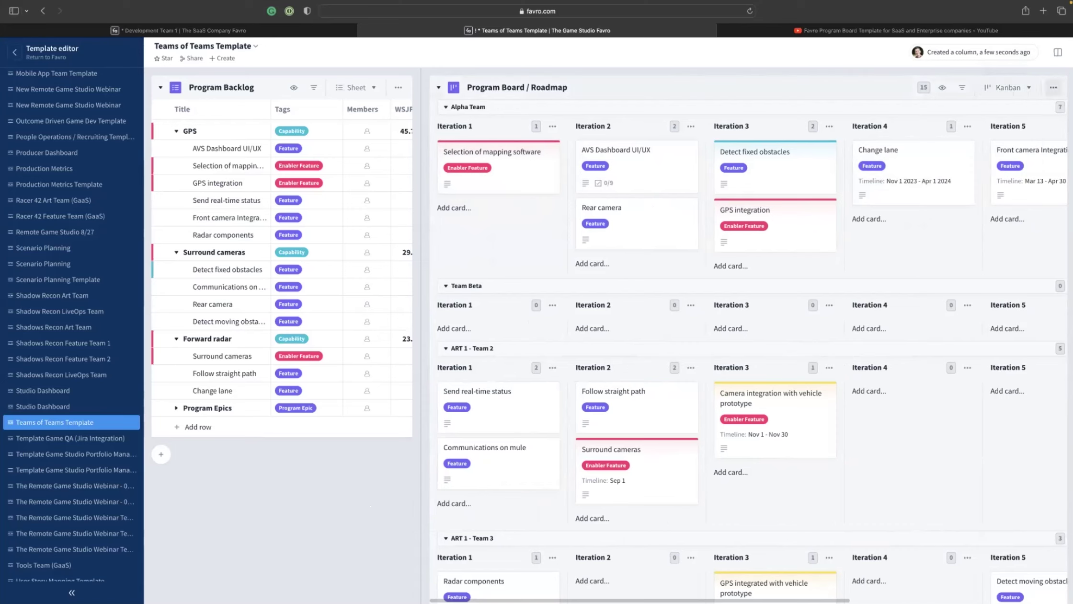
left_click(1054, 88)
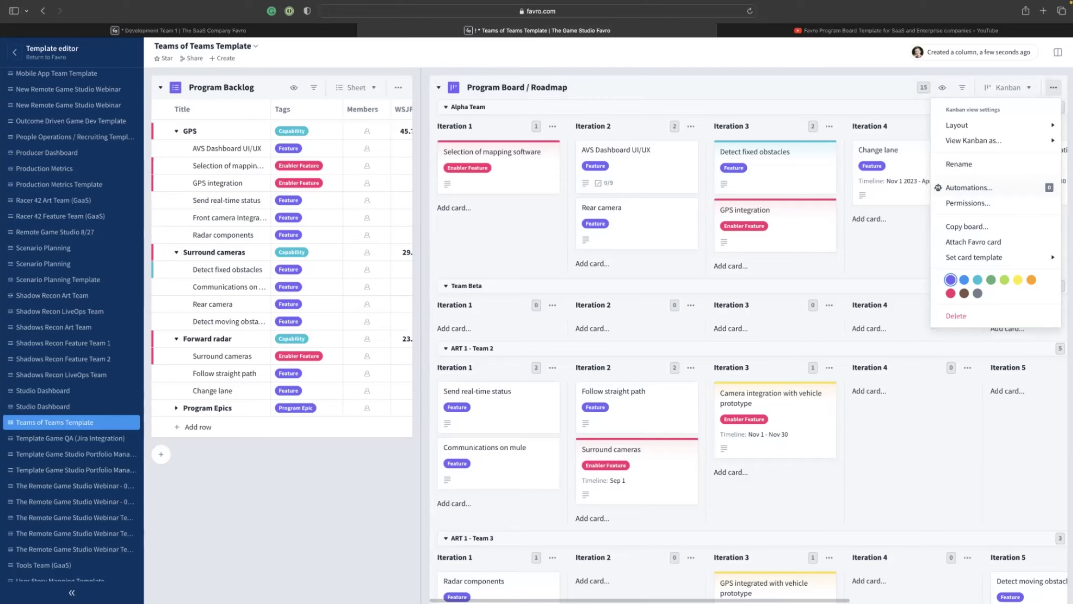
left_click(360, 510)
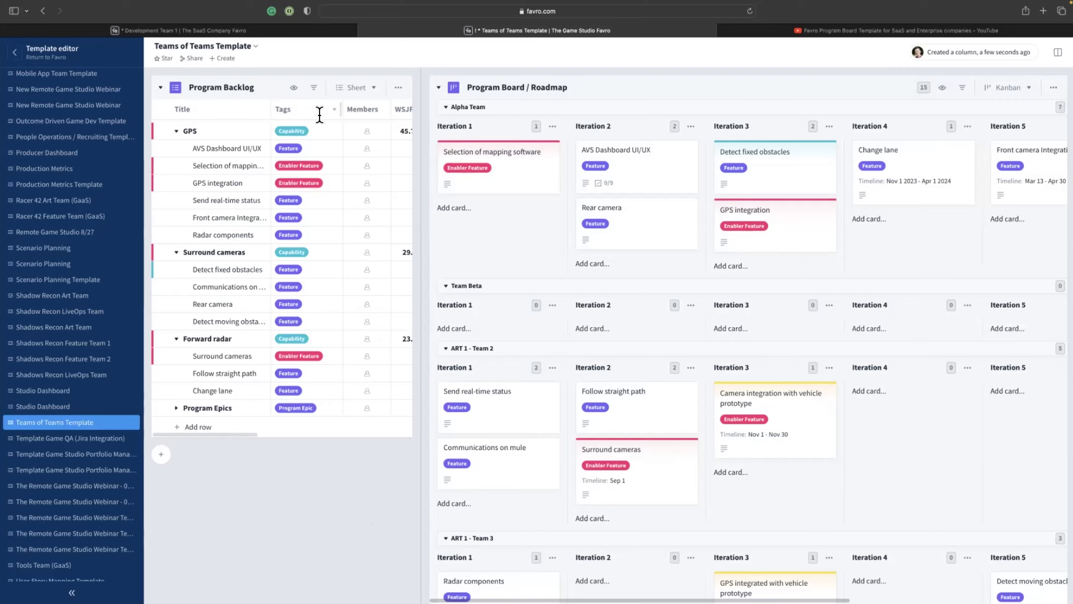
Change the template's collection background to the dark green fern image
left_click(253, 48)
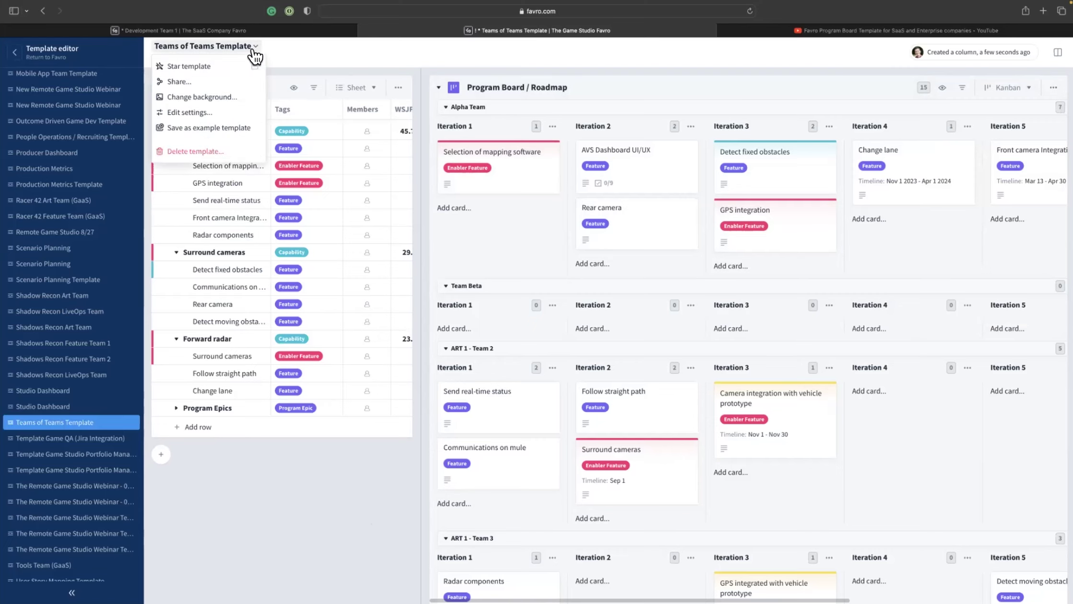
left_click(213, 97)
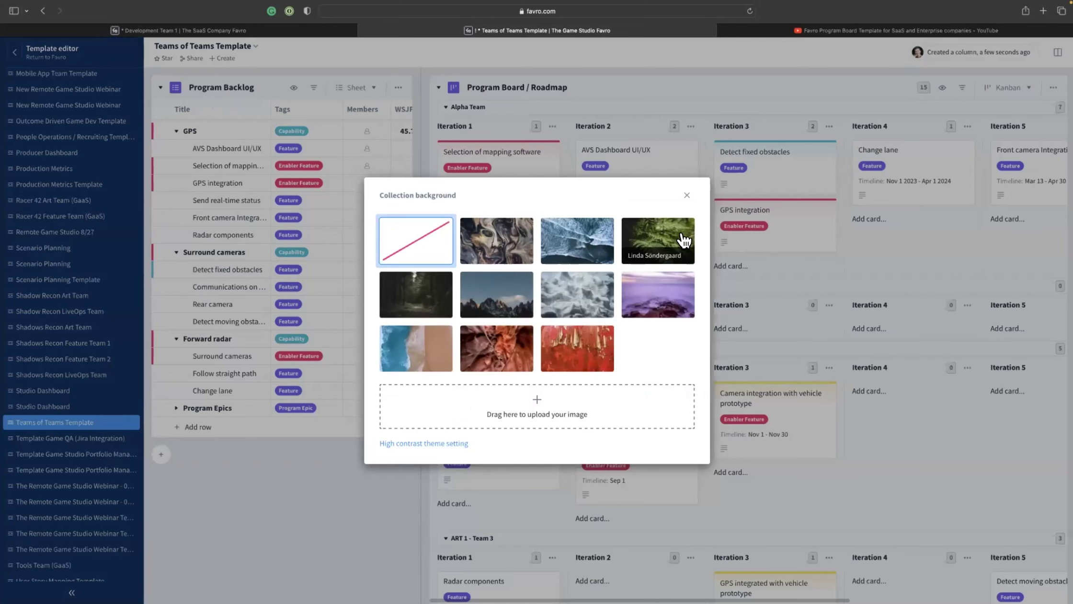
left_click(625, 240)
left_click(688, 197)
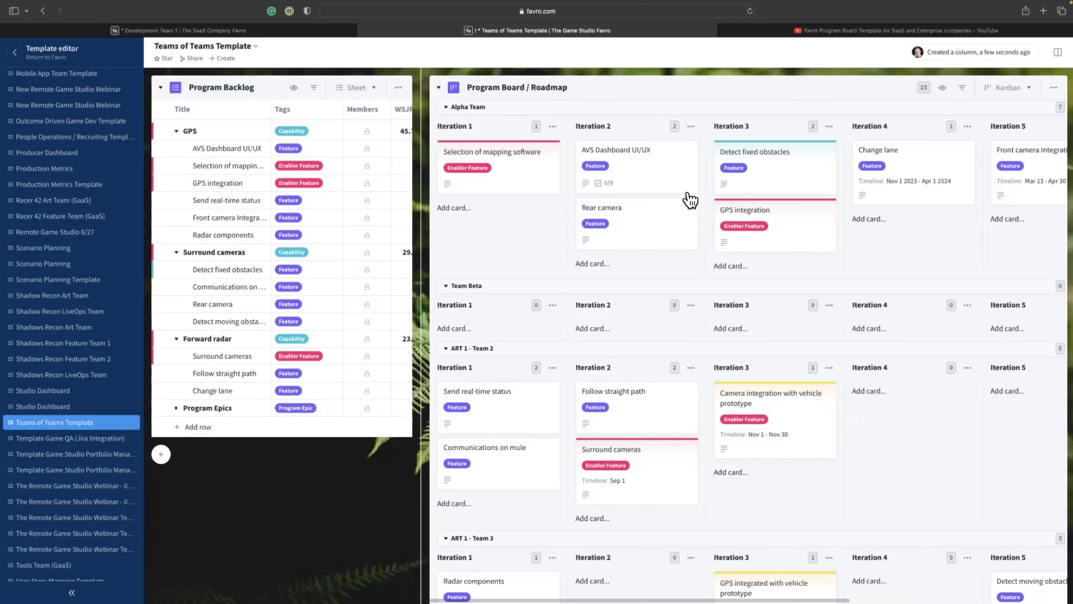
Add the description "This is to be used for all new programs and products." to the Teams of Teams Template's settings
left_click(258, 48)
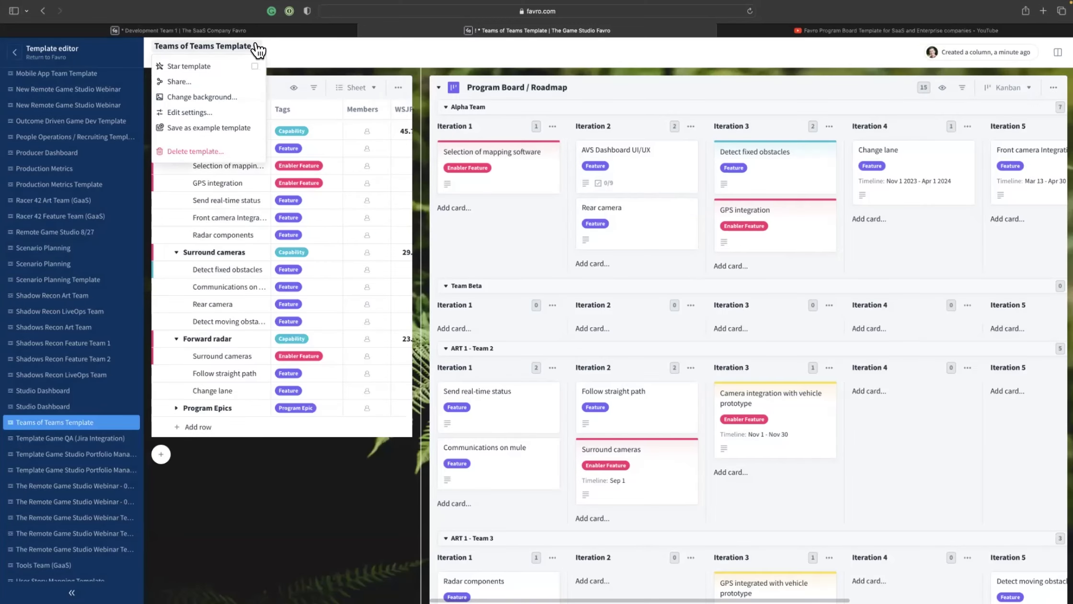
left_click(234, 111)
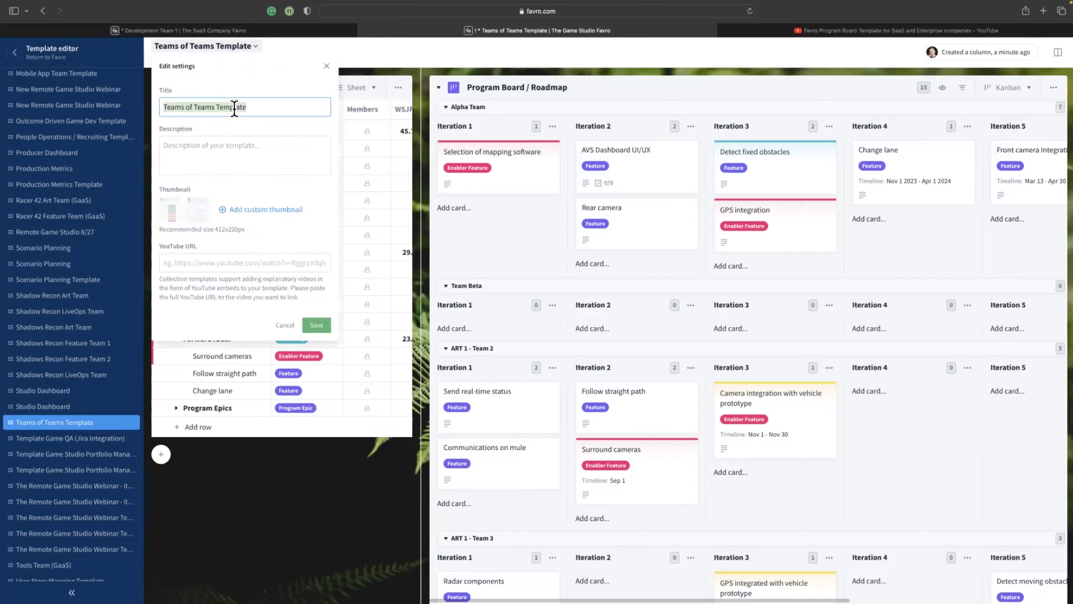
left_click(260, 158)
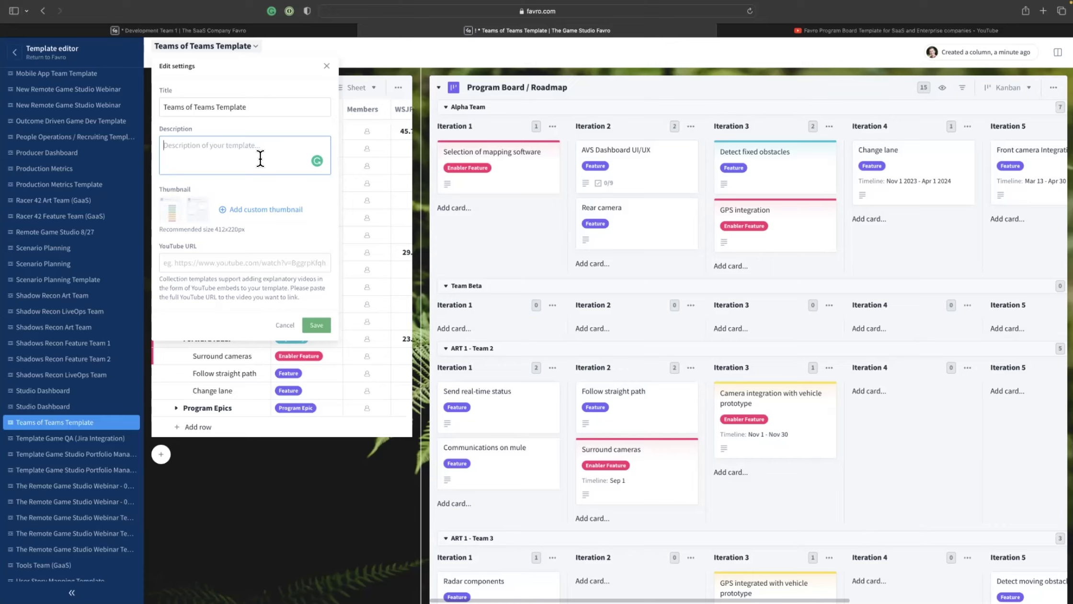
type("This is to be used for all new programs and pr")
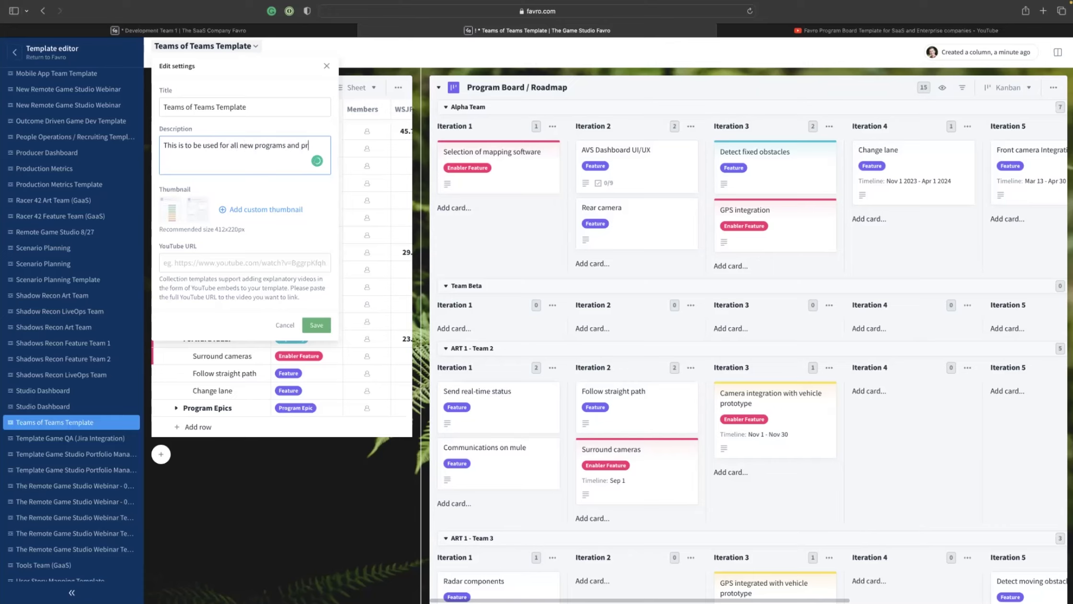
type("oducts.")
Upload today's screenshot from the Desktop as the template's custom thumbnail
left_click(263, 212)
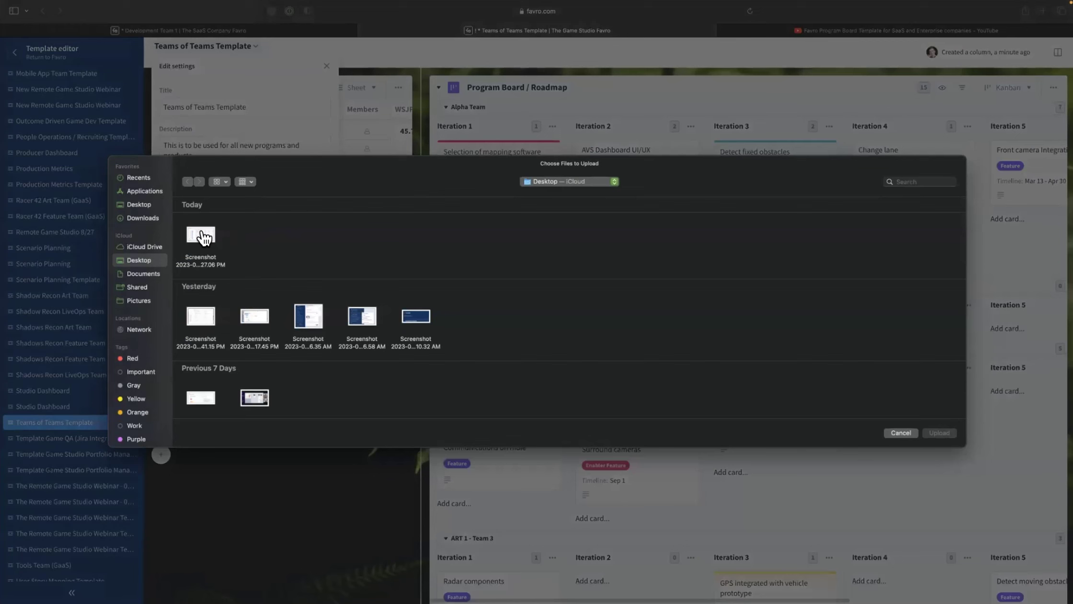
left_click(201, 234)
left_click(951, 434)
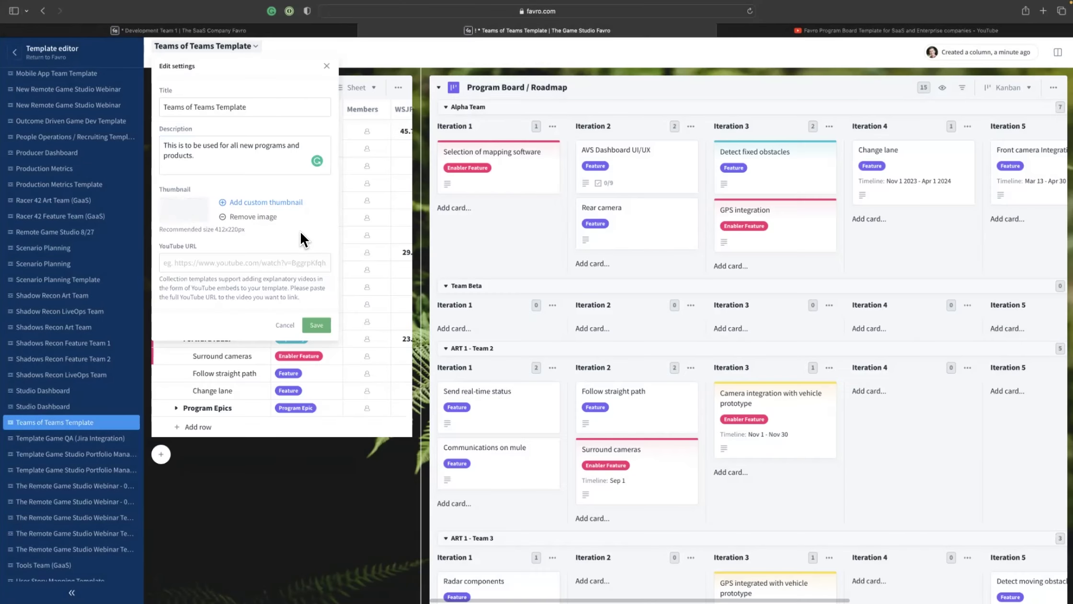
left_click(271, 262)
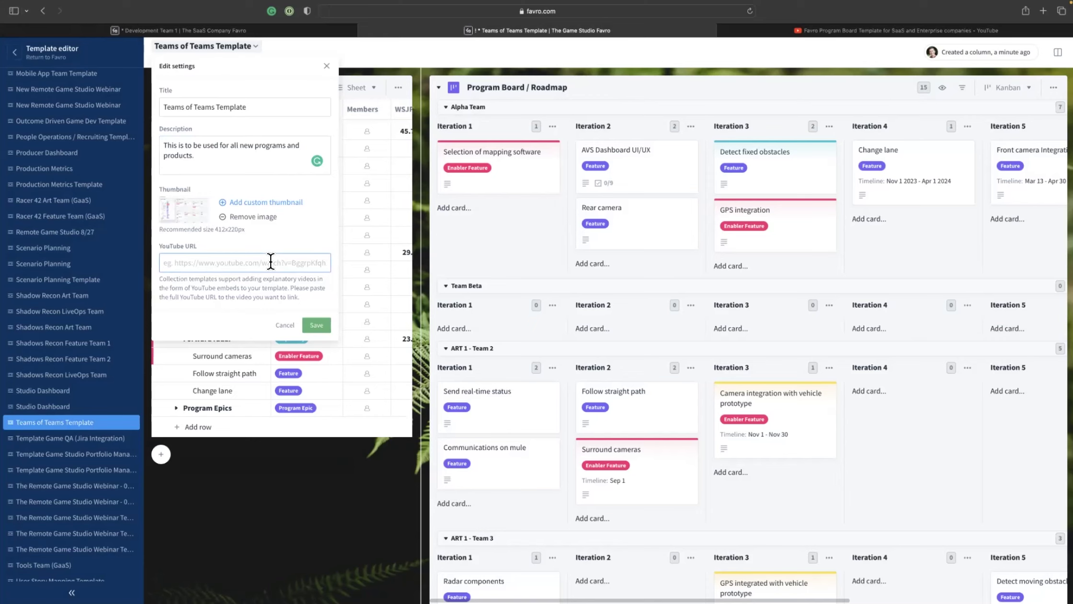
type("https://youtu.be/YXbS_n1kL0k")
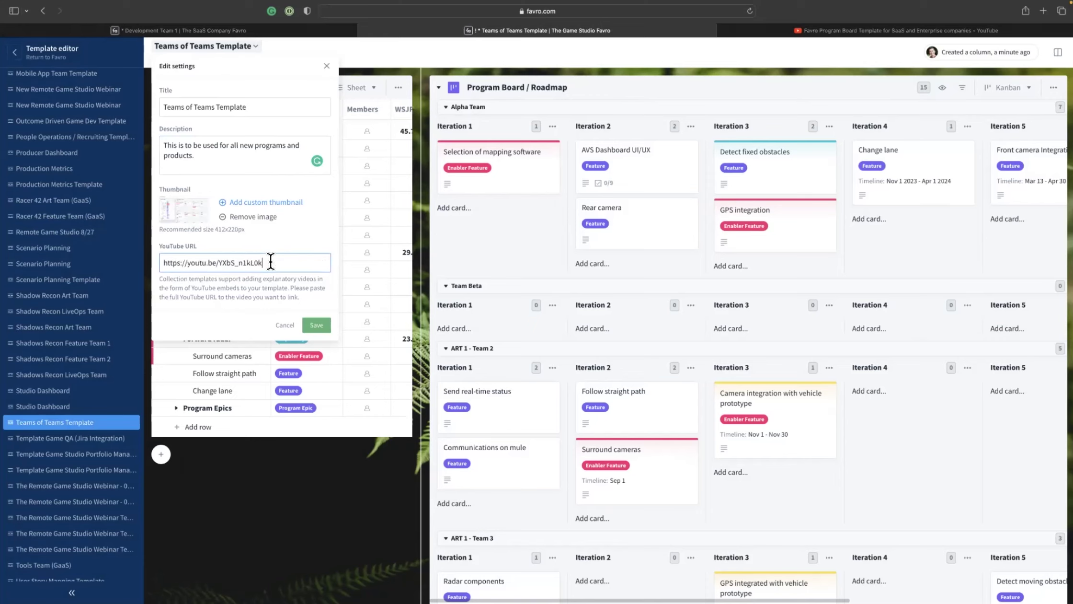
left_click(317, 328)
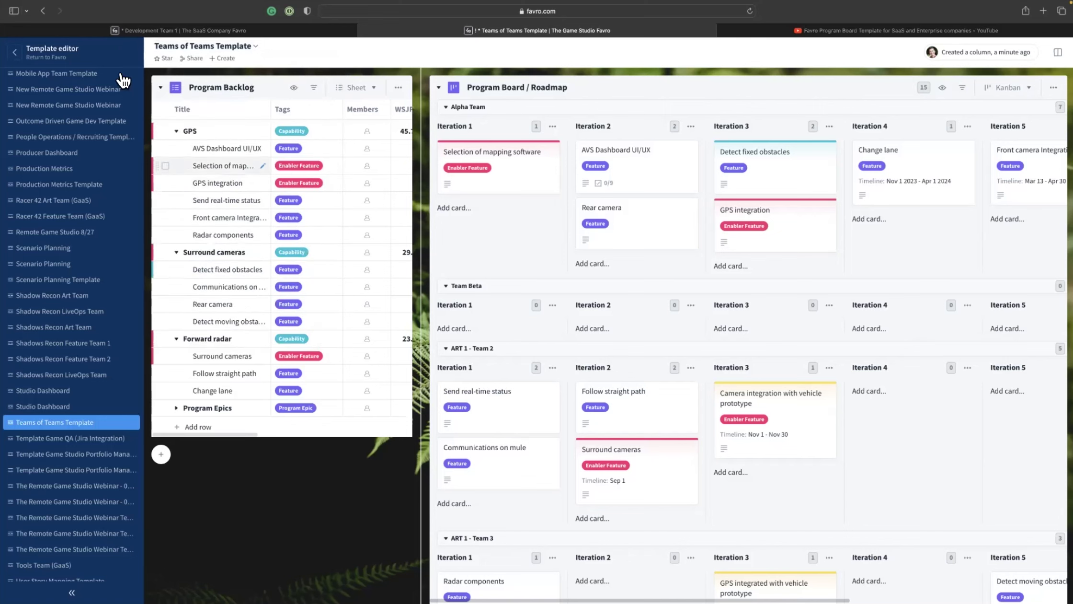
Leave the template editor and open the Teams of Teams Template from the saved templates in the template gallery
left_click(16, 55)
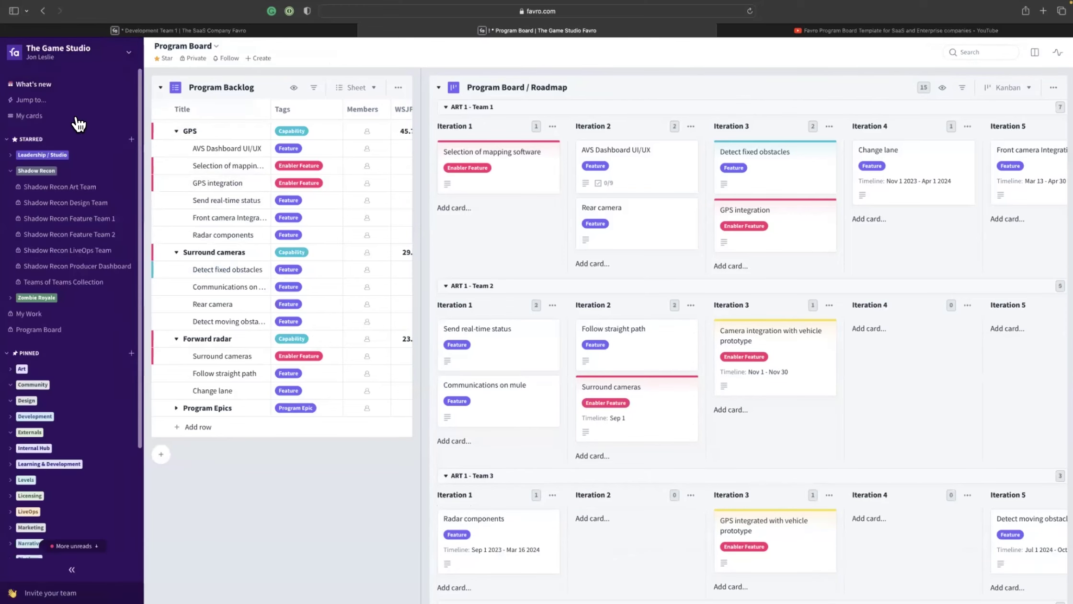
left_click(131, 140)
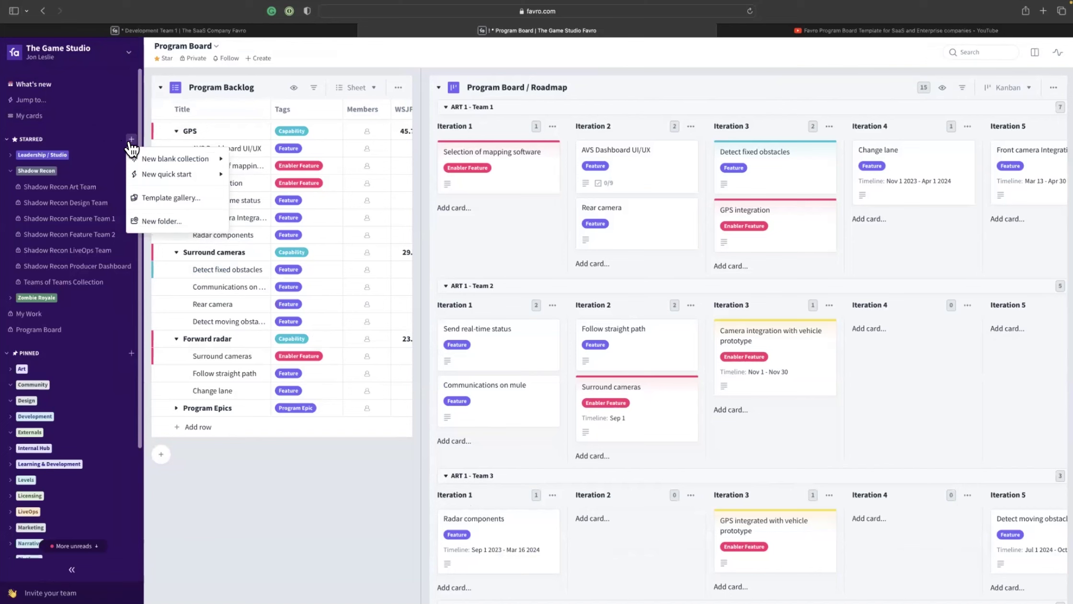
left_click(169, 199)
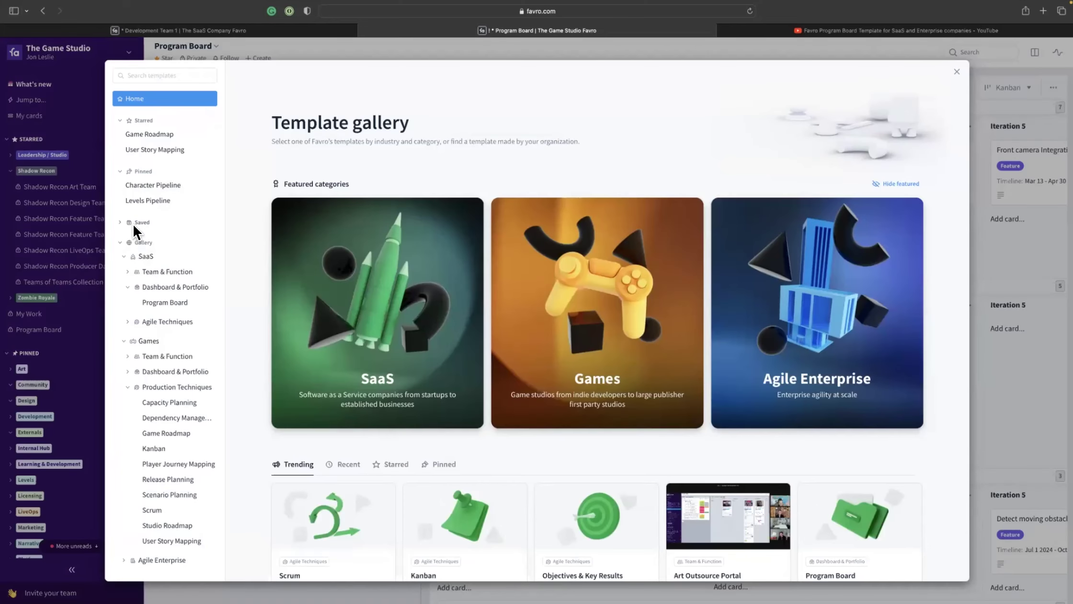
left_click(120, 223)
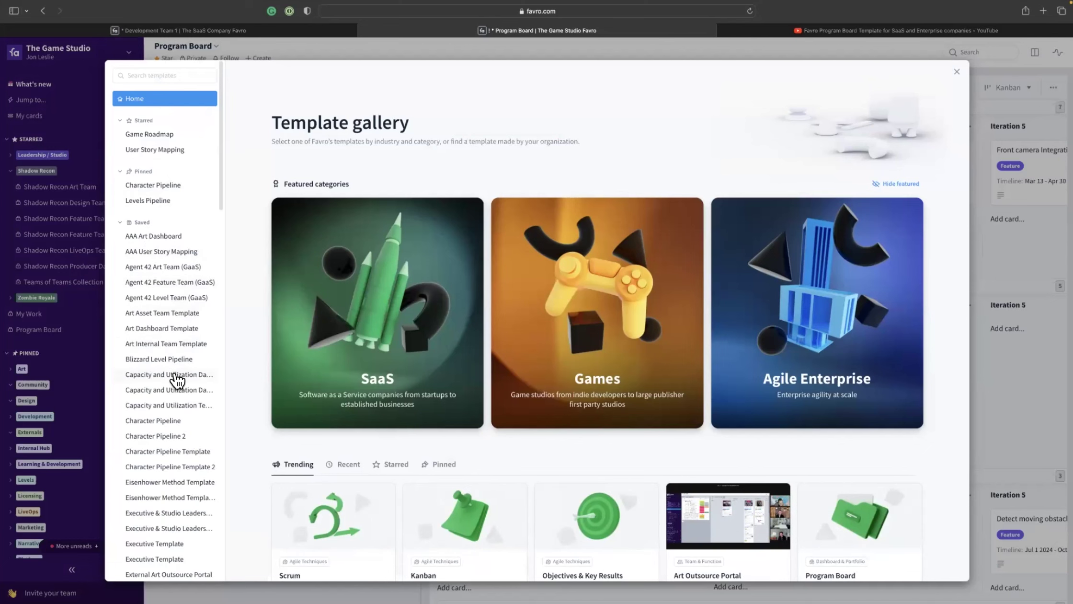
scroll(176, 379, "down", 10)
scroll(176, 378, "down", 6)
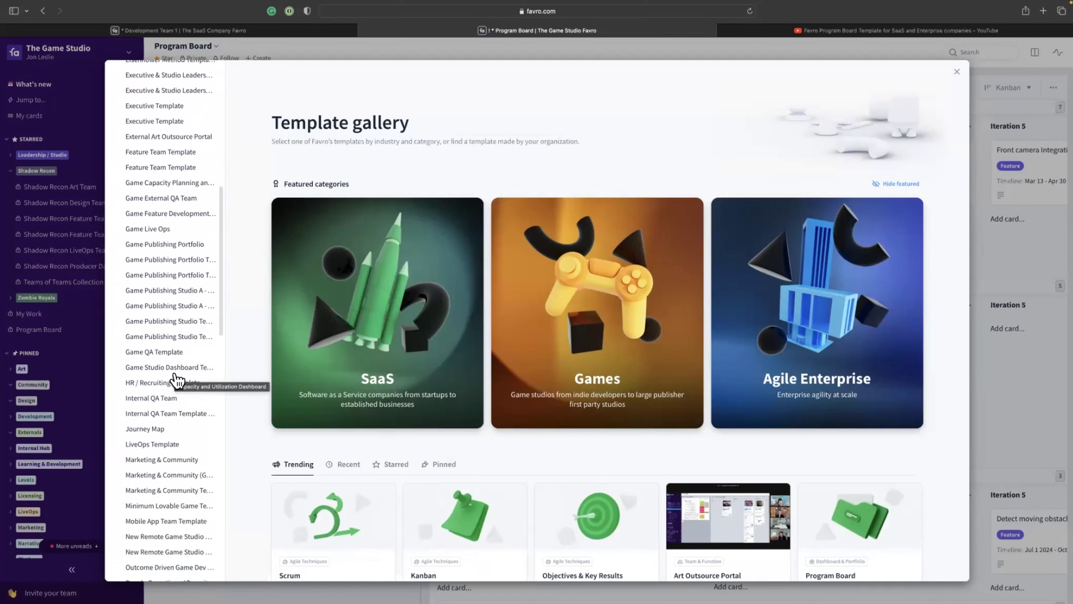
scroll(176, 379, "down", 6)
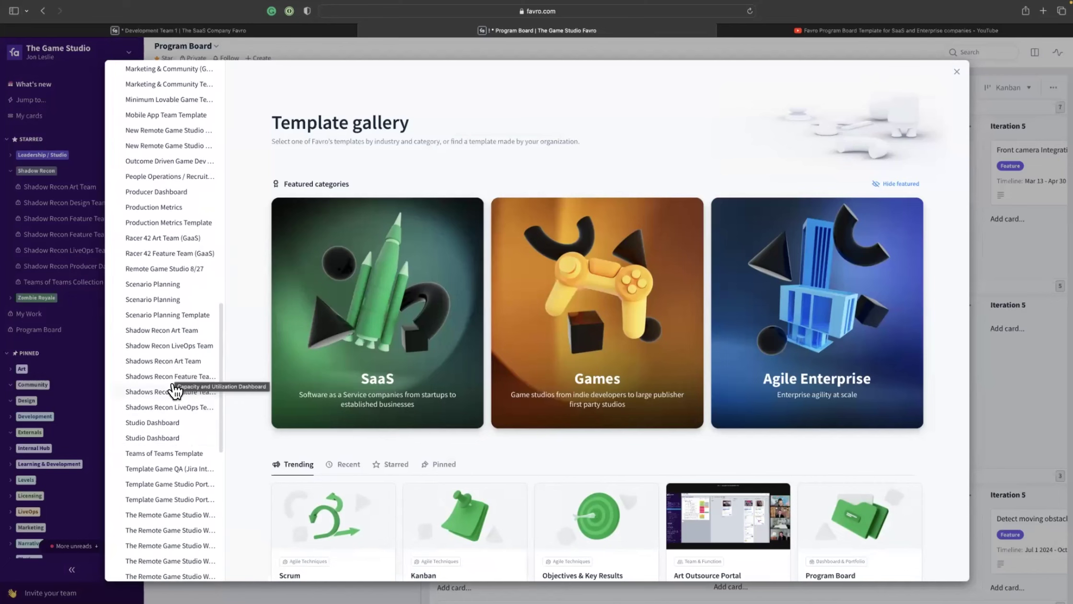
left_click(186, 455)
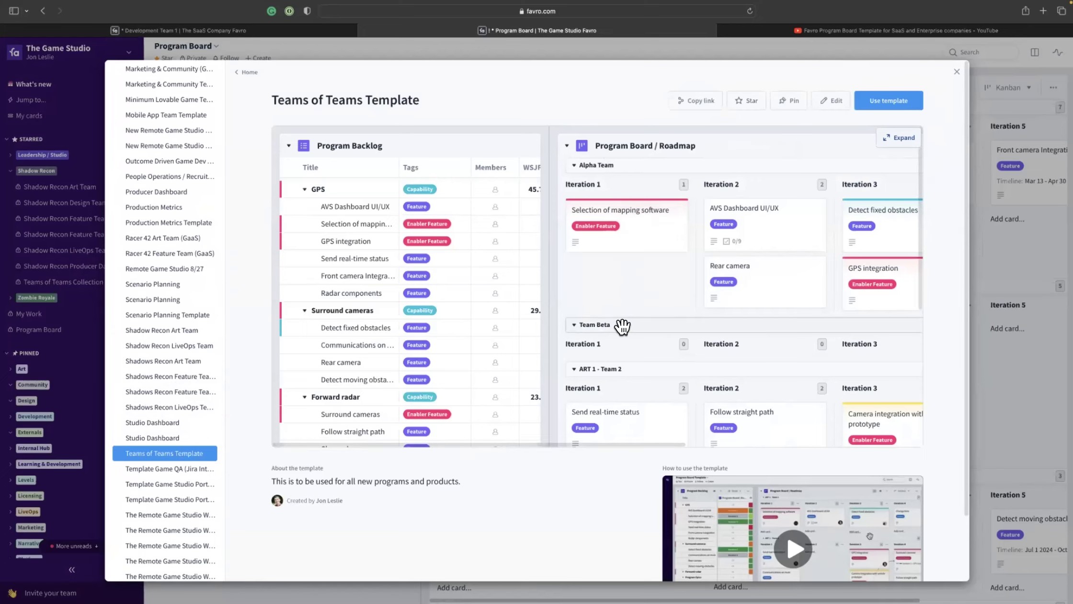
Review the Teams of Teams Template's preview, description and video, and pin the template in the gallery
scroll(668, 314, "right", 10)
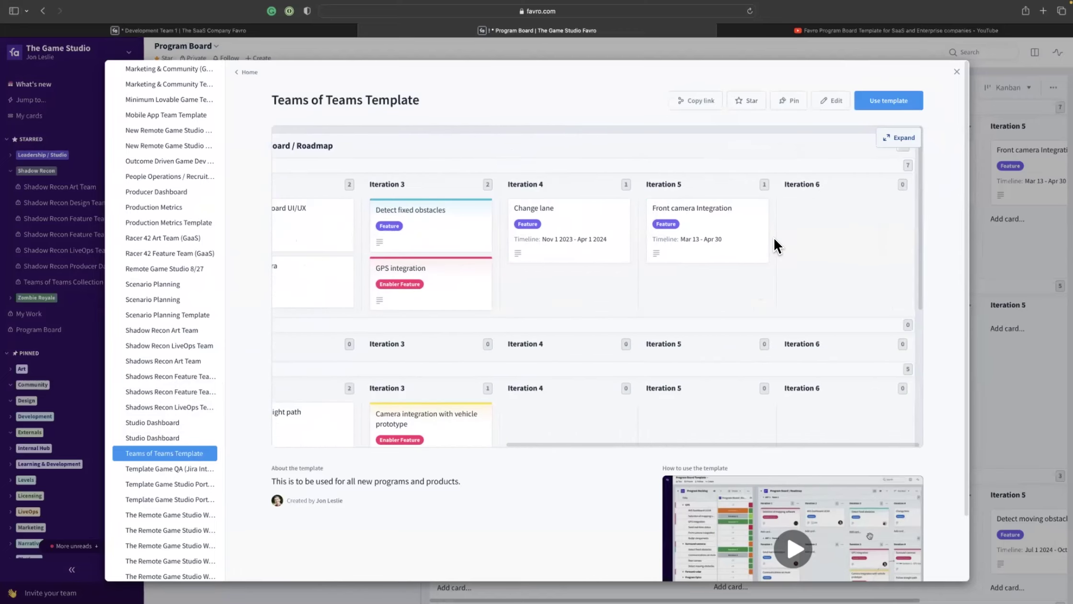
scroll(775, 240, "left", 10)
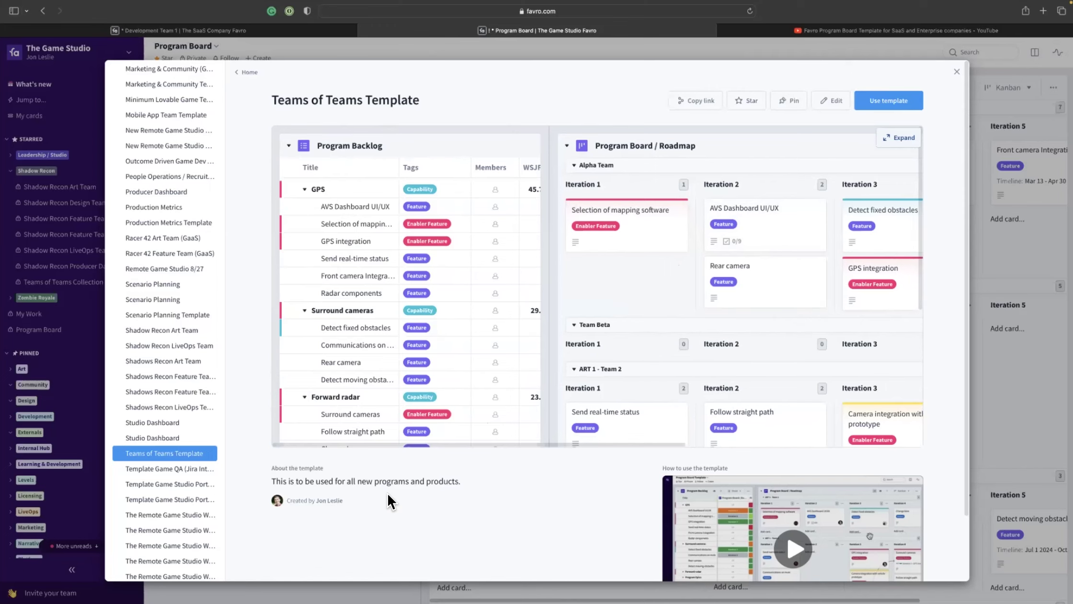
scroll(656, 509, "down", 3)
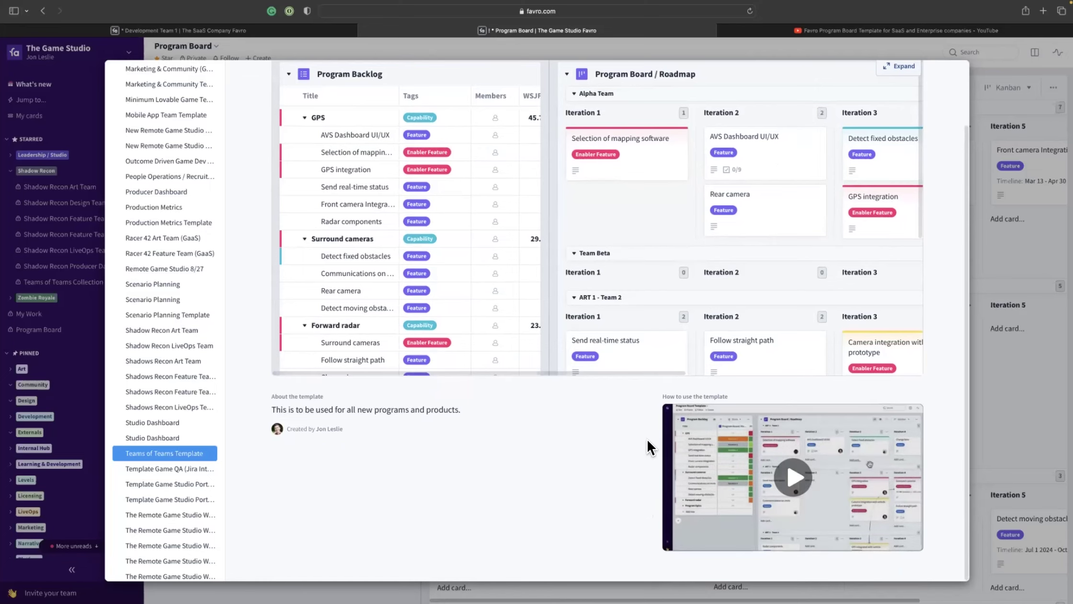
scroll(647, 438, "up", 3)
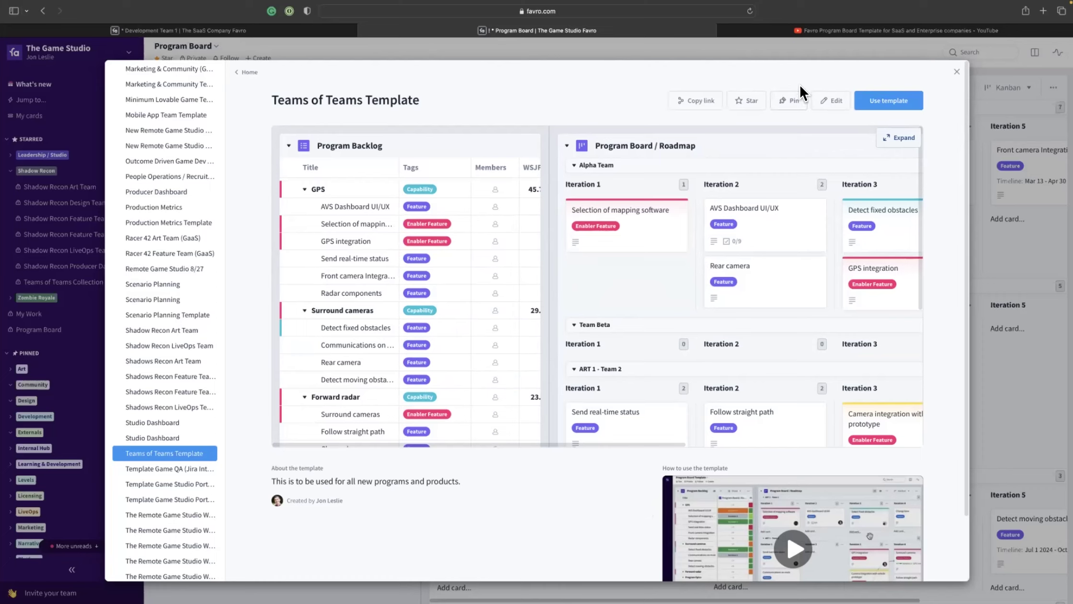
left_click(789, 101)
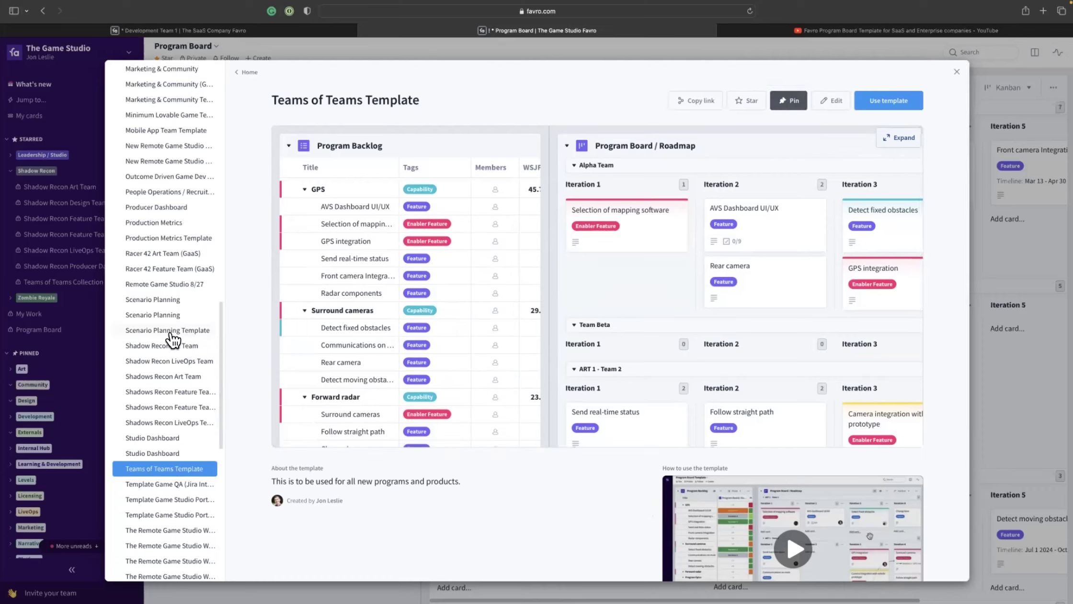
scroll(175, 338, "up", 15)
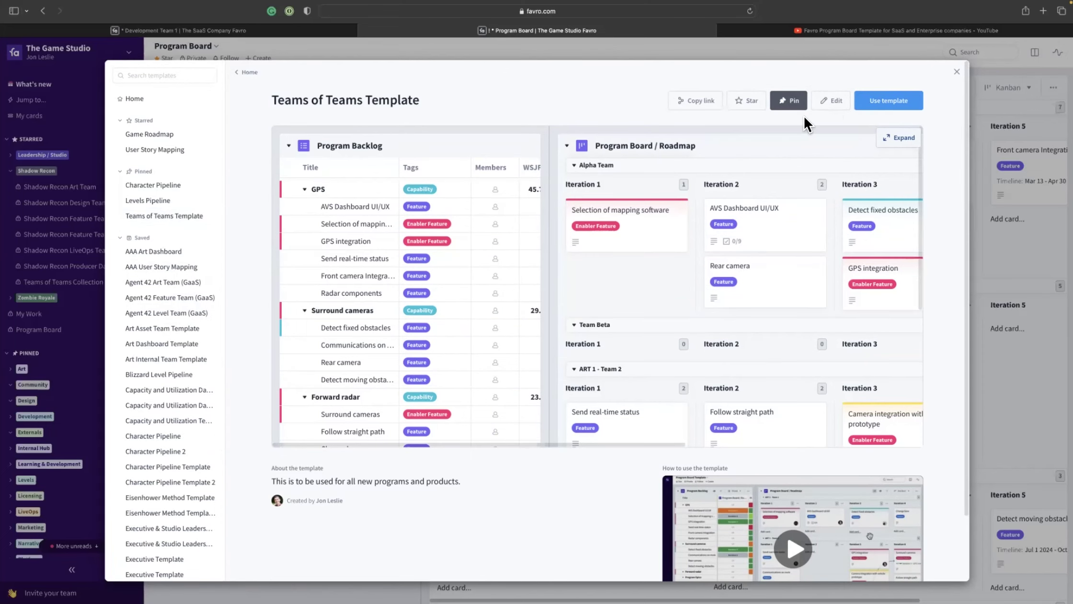
Open the Teams of Teams Template for editing and bring up its sharing settings
left_click(838, 106)
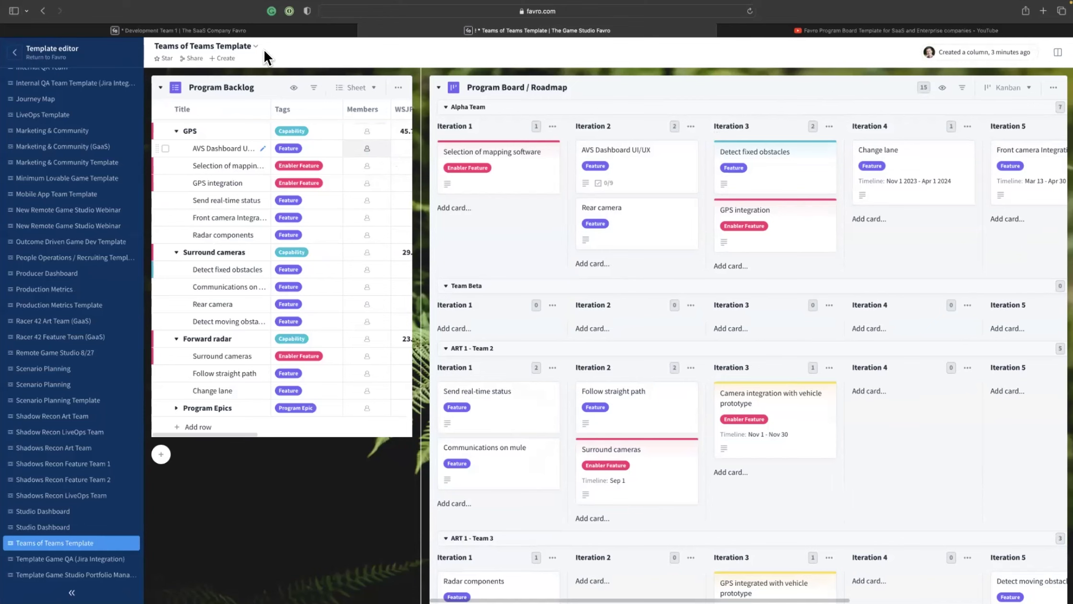
left_click(192, 58)
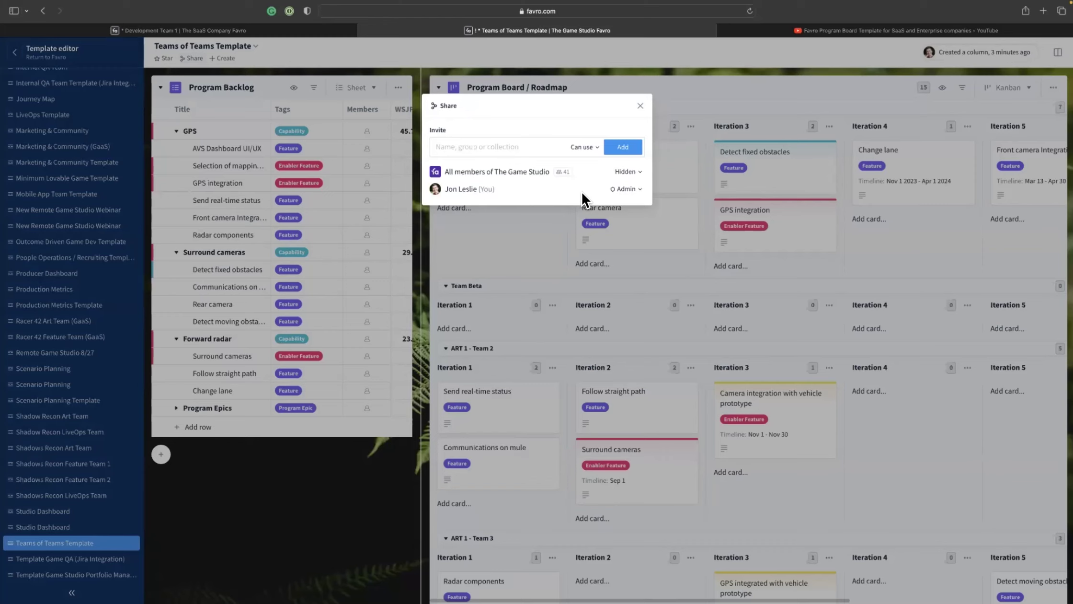
left_click(492, 149)
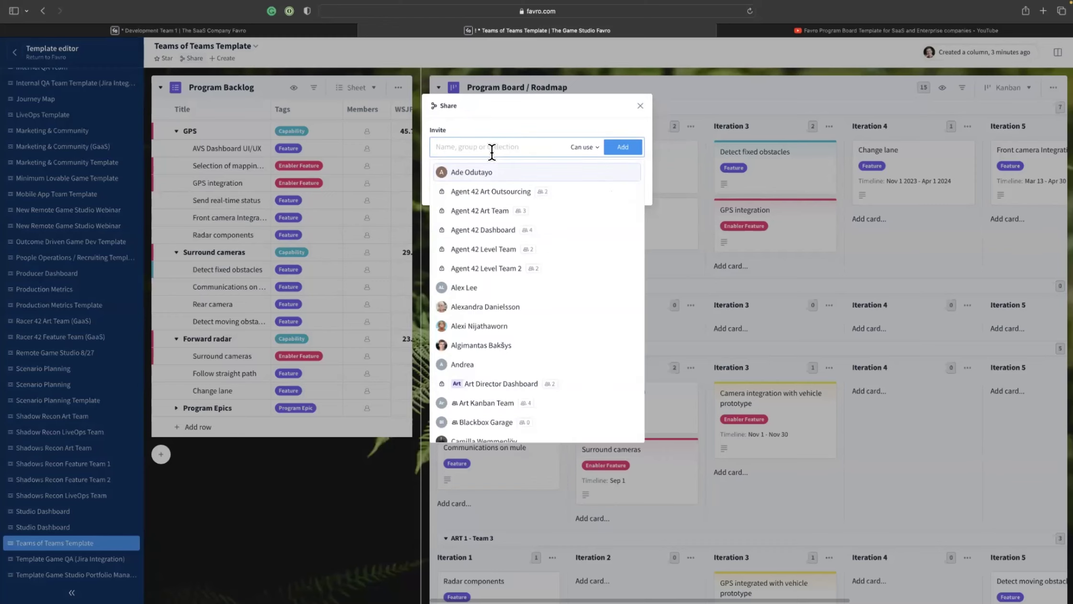
left_click(600, 148)
left_click(535, 140)
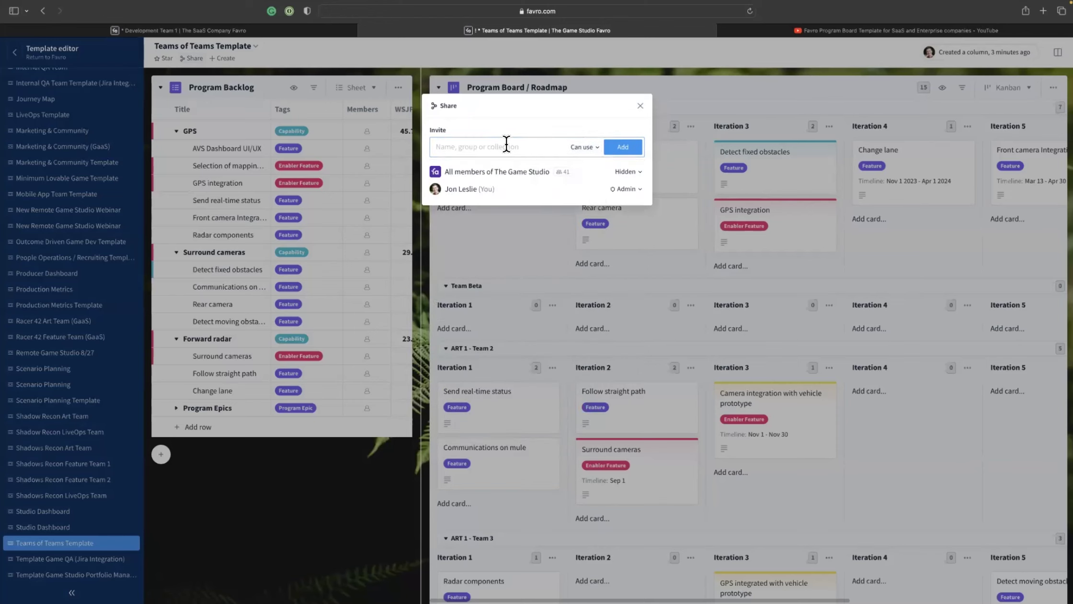
Choose the Feature Scrum Team group and three individual members as invitees for the template
left_click(507, 143)
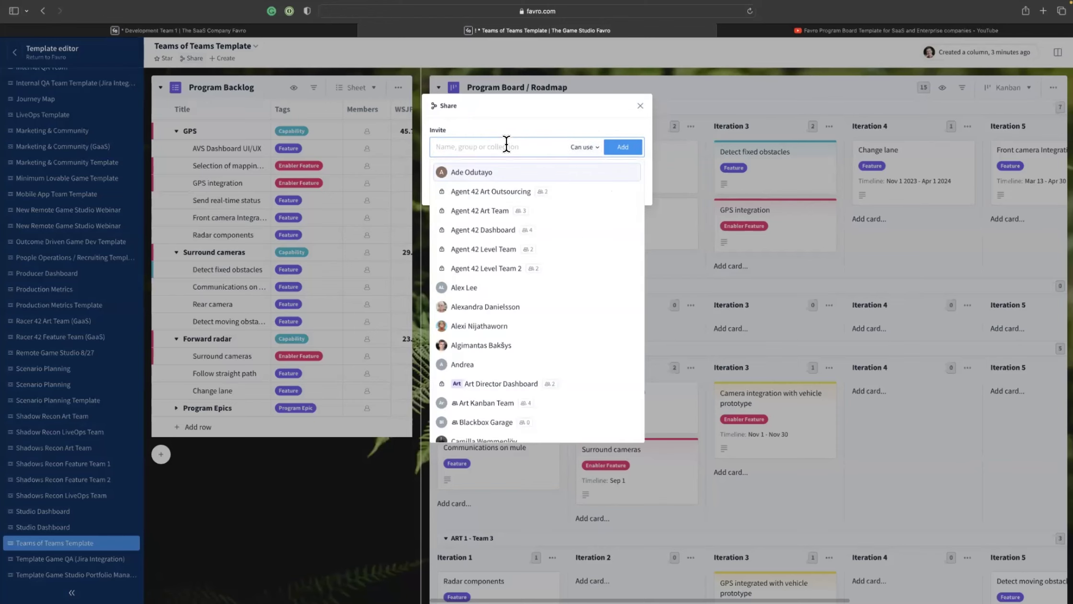
type("s")
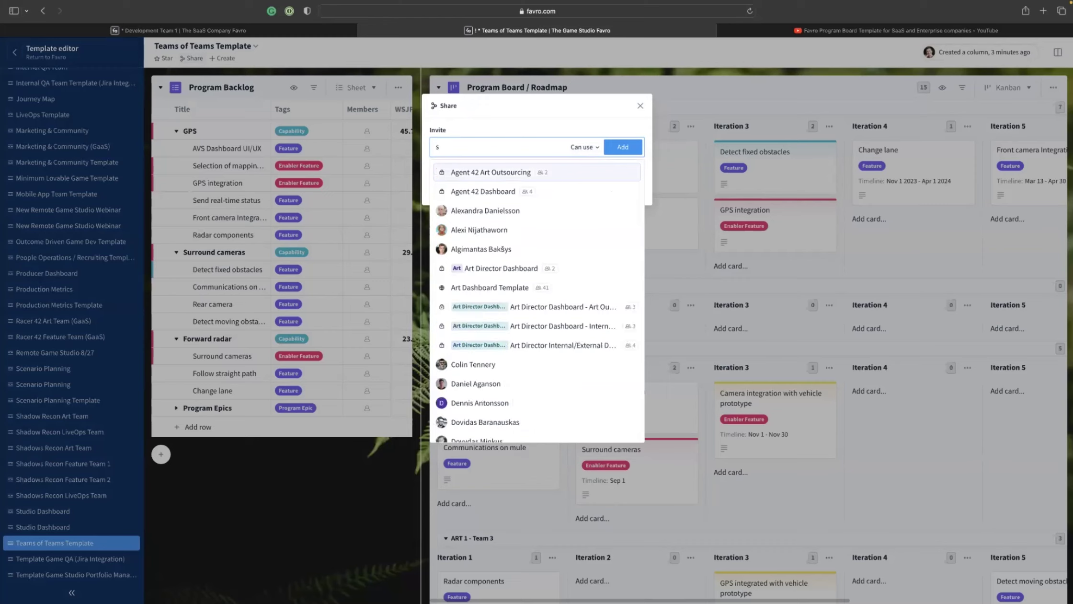
type("crum")
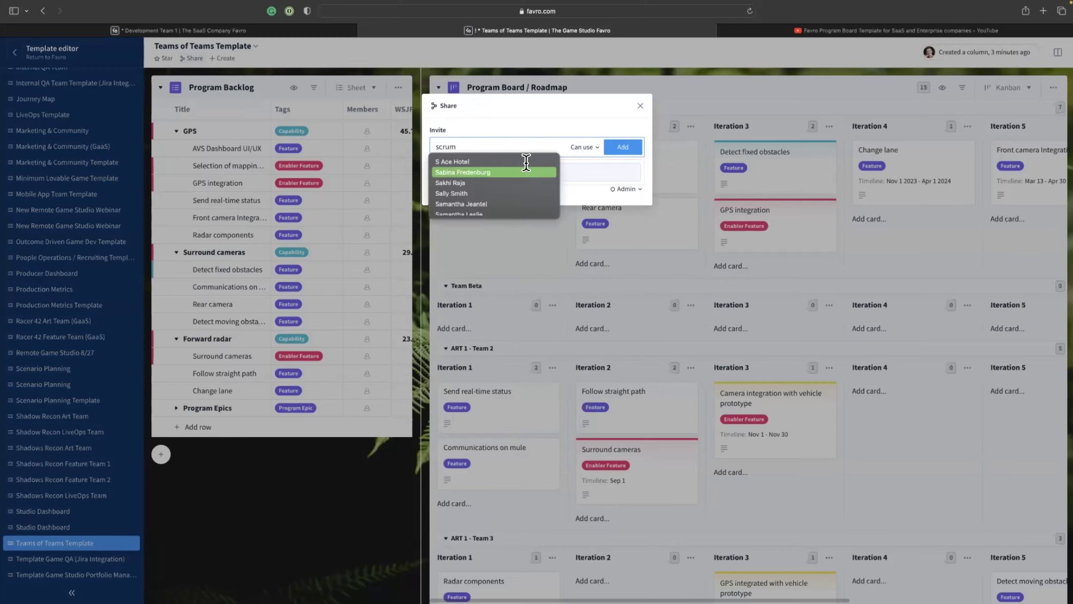
left_click(574, 173)
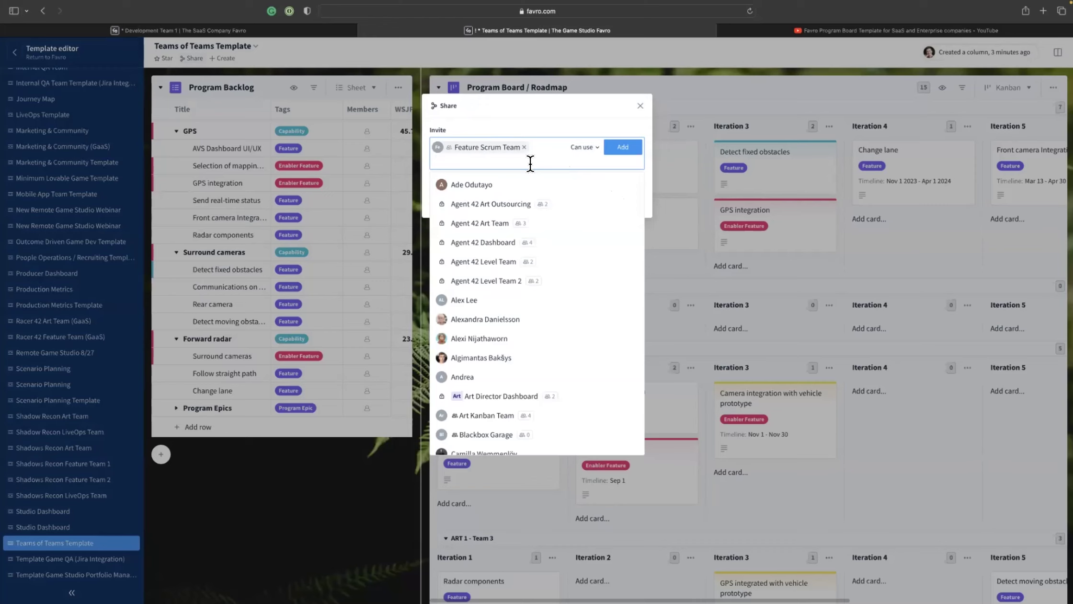
left_click(486, 187)
left_click(485, 287)
left_click(485, 286)
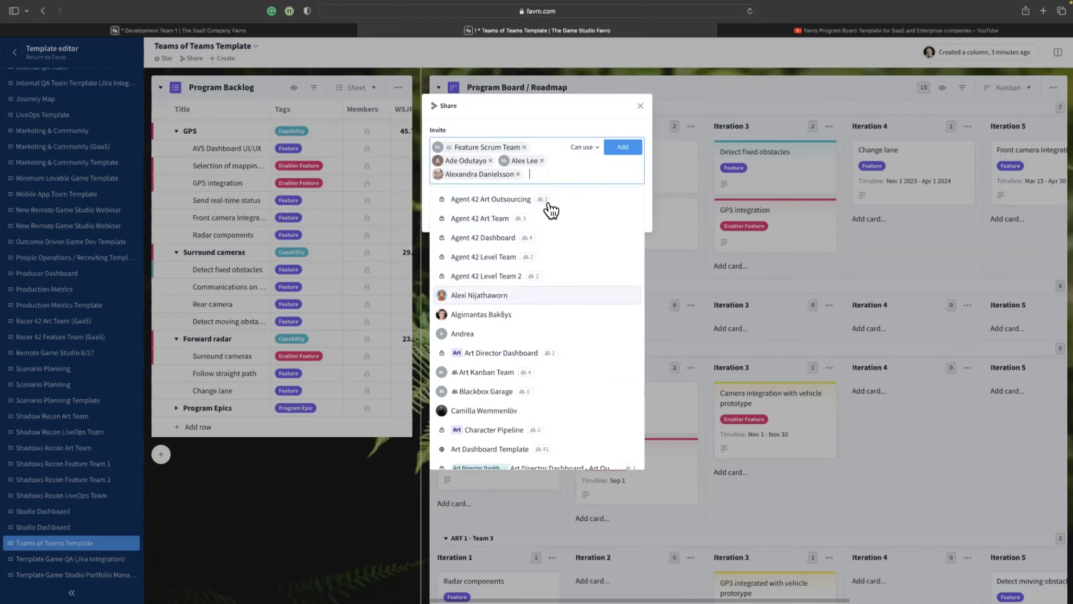
Examine the permission options for the chosen invitees and for all members of The Game Studio
left_click(594, 151)
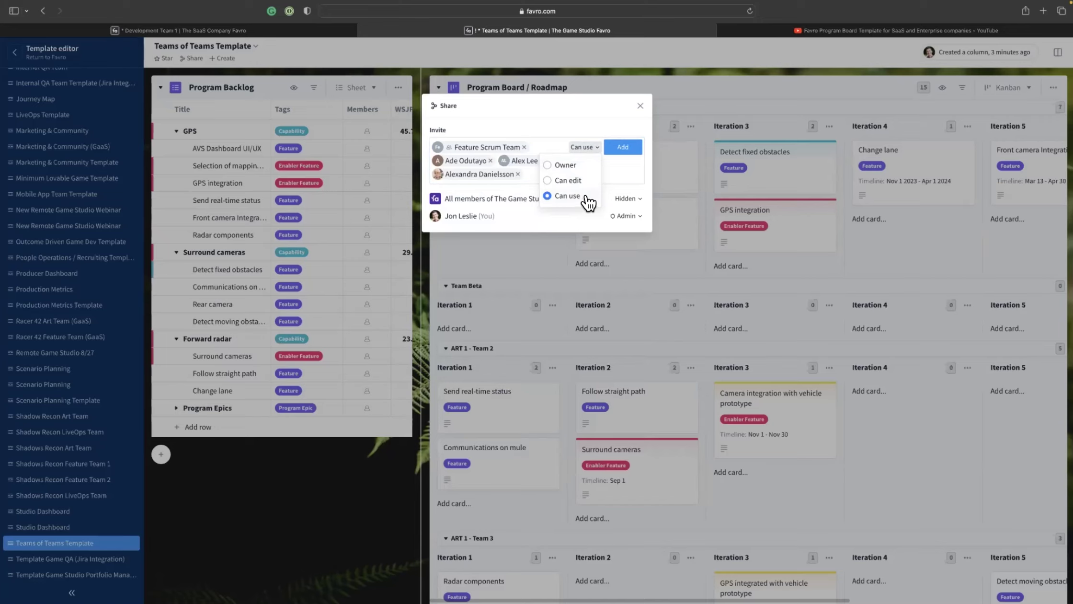
left_click(629, 146)
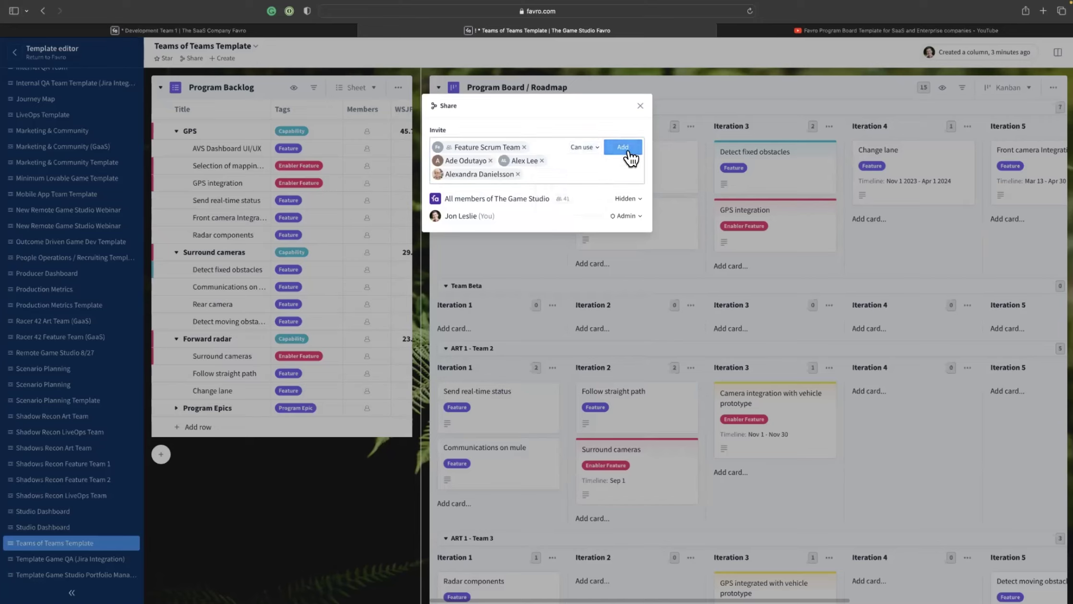
left_click(628, 201)
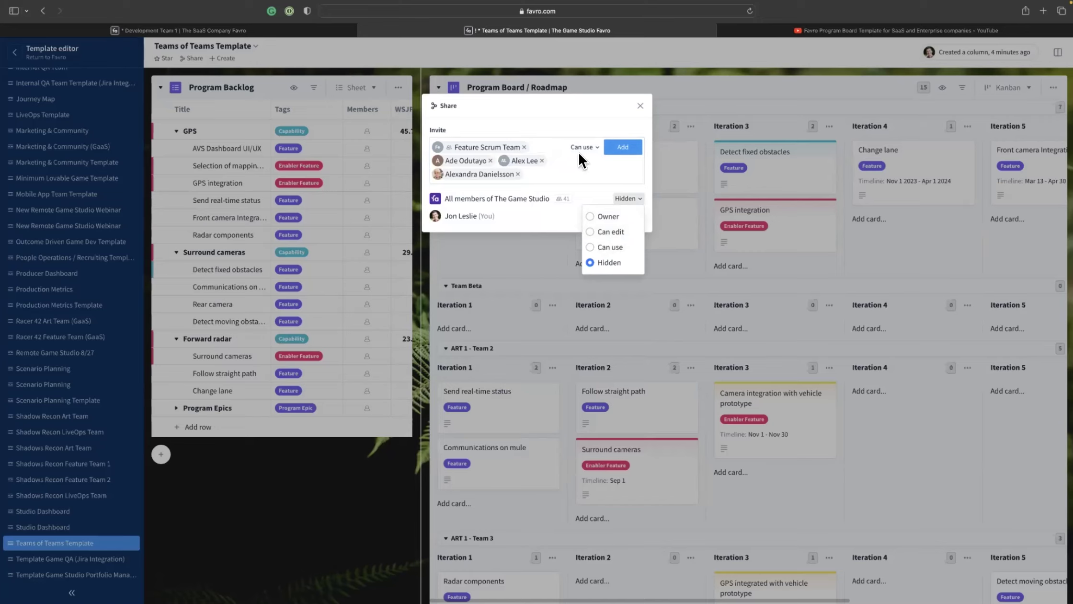
left_click(543, 212)
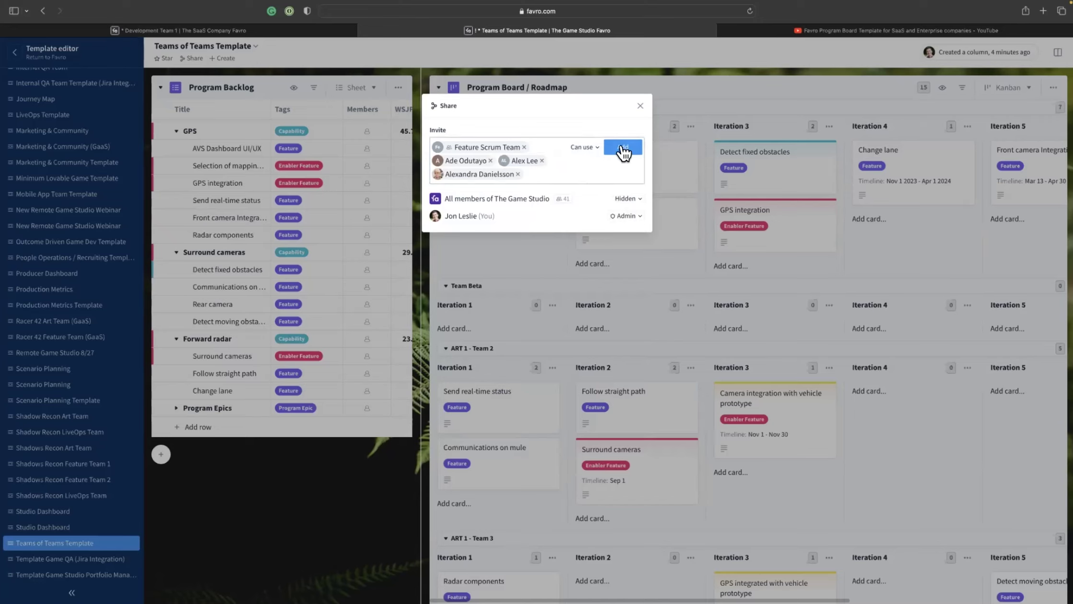
Leave the template's sharing settings and the template editor, and open the Shadow Recon Feature Team 1 collection at its Scrumban board
left_click(640, 106)
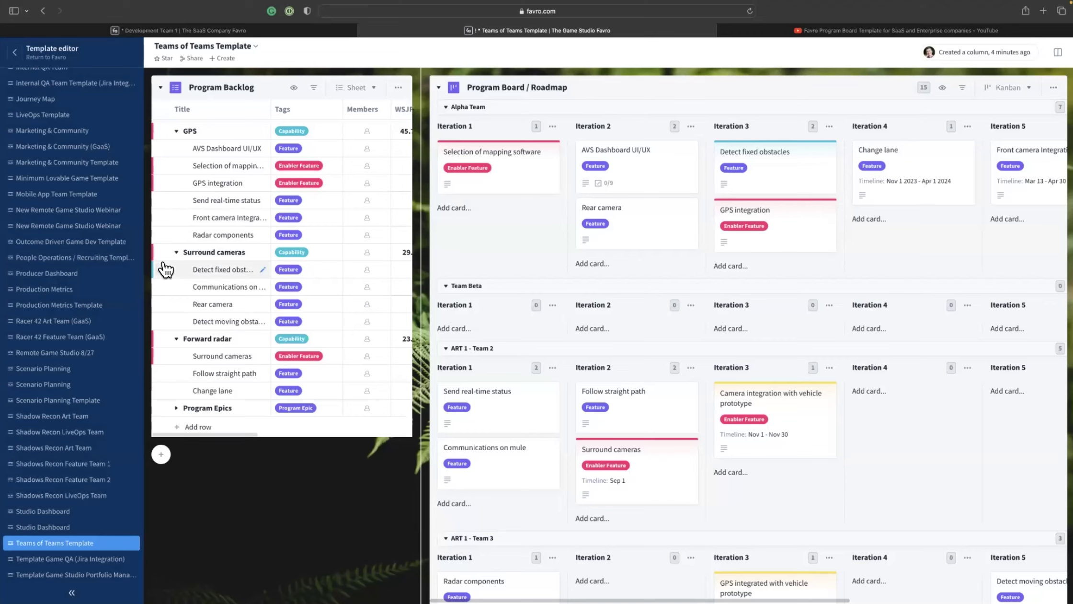
left_click(18, 54)
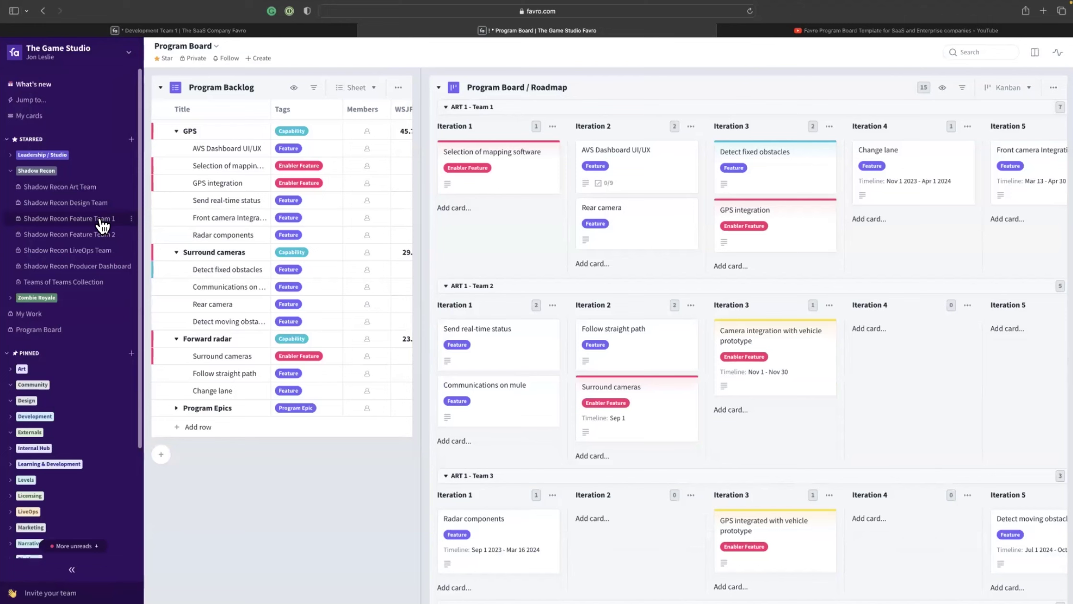
left_click(102, 219)
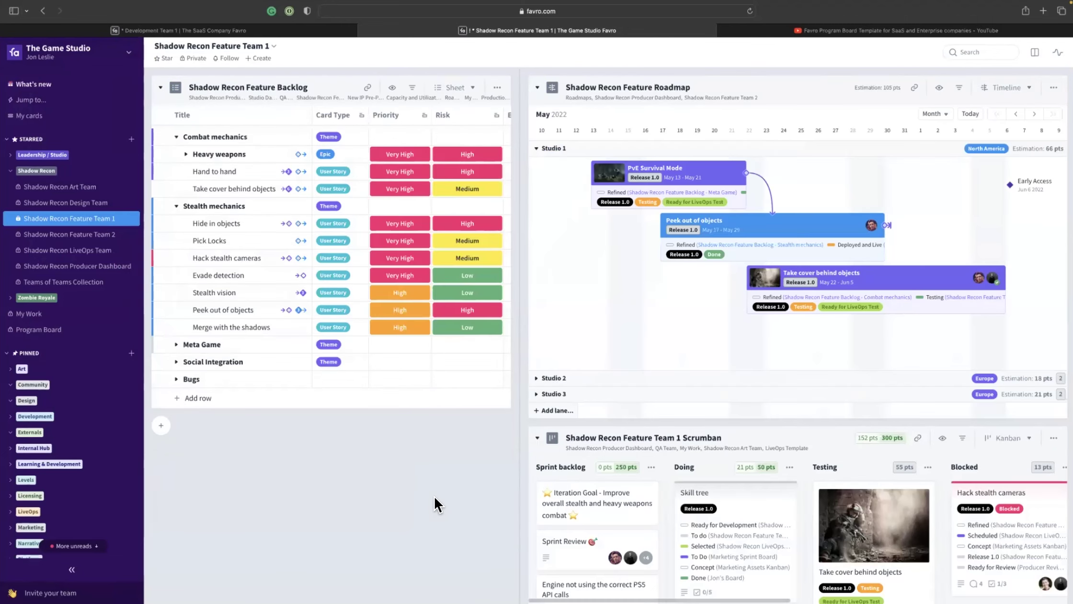
scroll(433, 495, "right", 8)
scroll(567, 481, "down", 5)
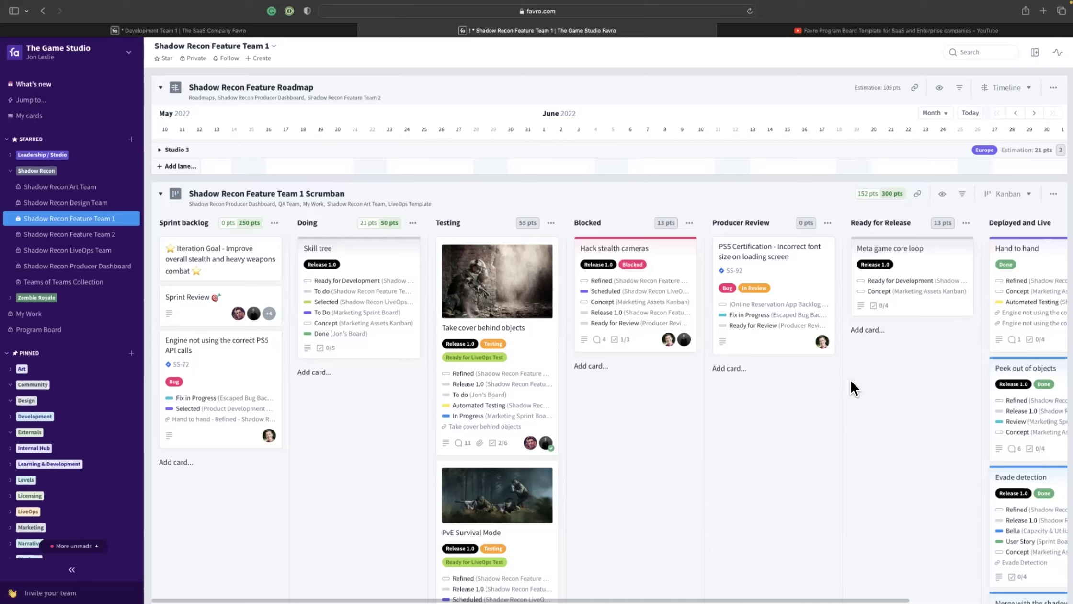
Create a custom automation for the Shadow Recon Feature Team 1 Scrumban board, triggered every 2 weeks on Monday and Friday
left_click(1054, 193)
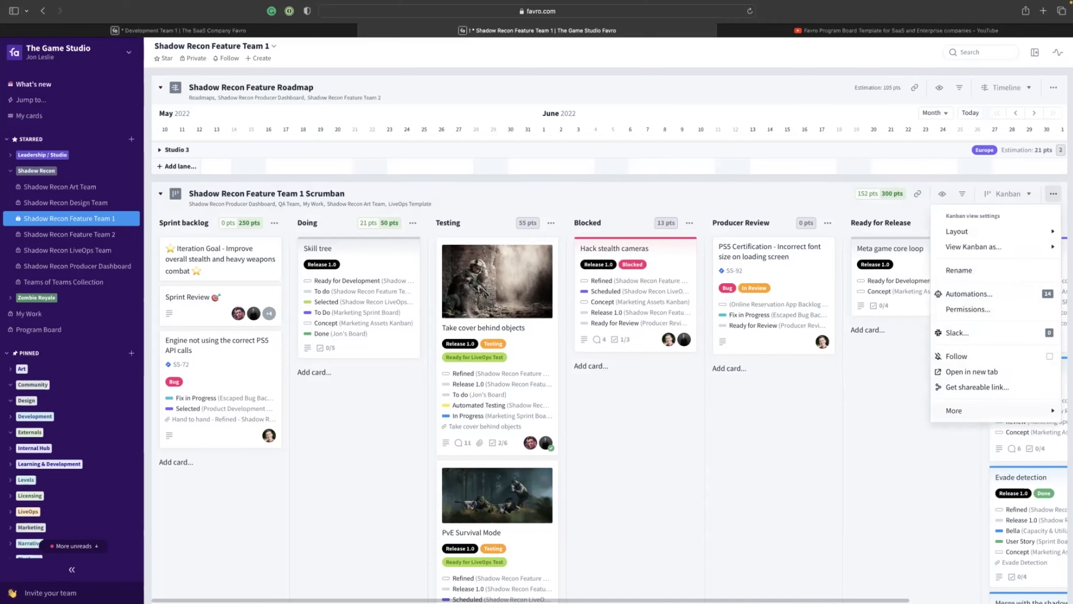
mouse_move(977, 411)
left_click(969, 294)
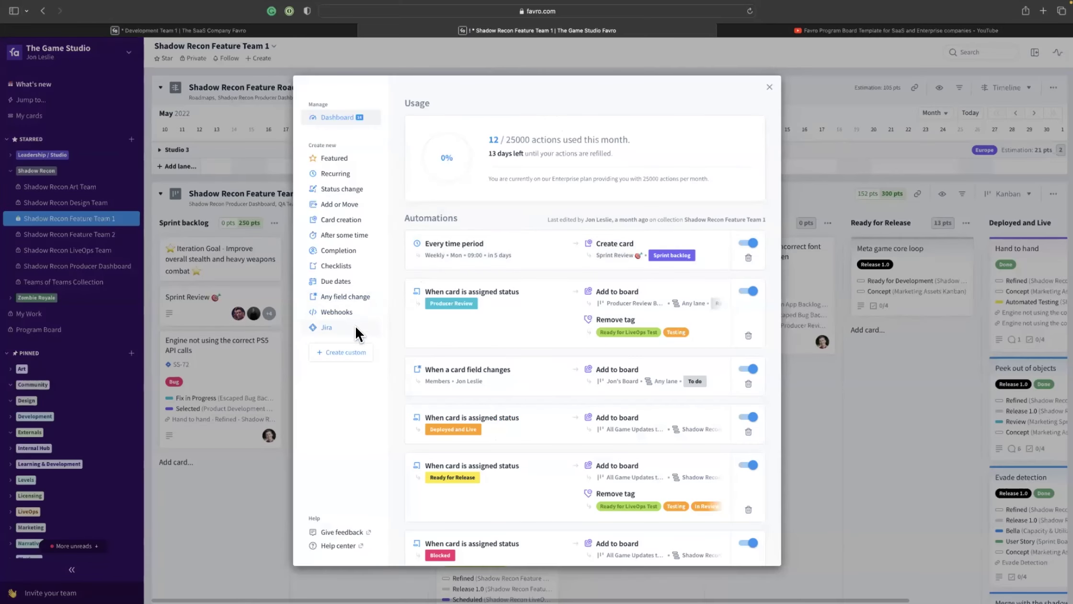
left_click(355, 355)
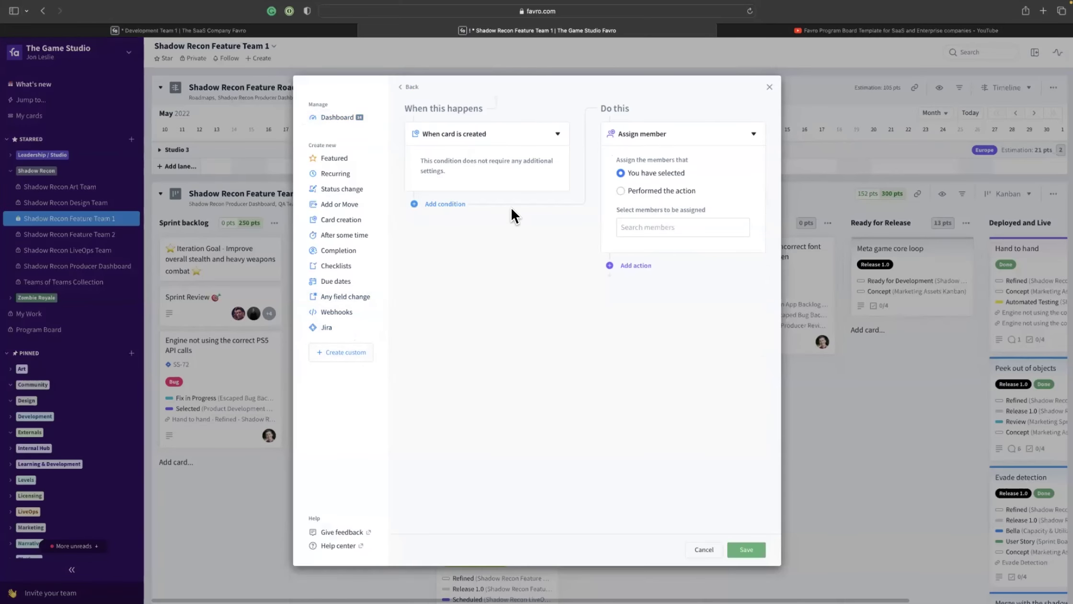
left_click(545, 144)
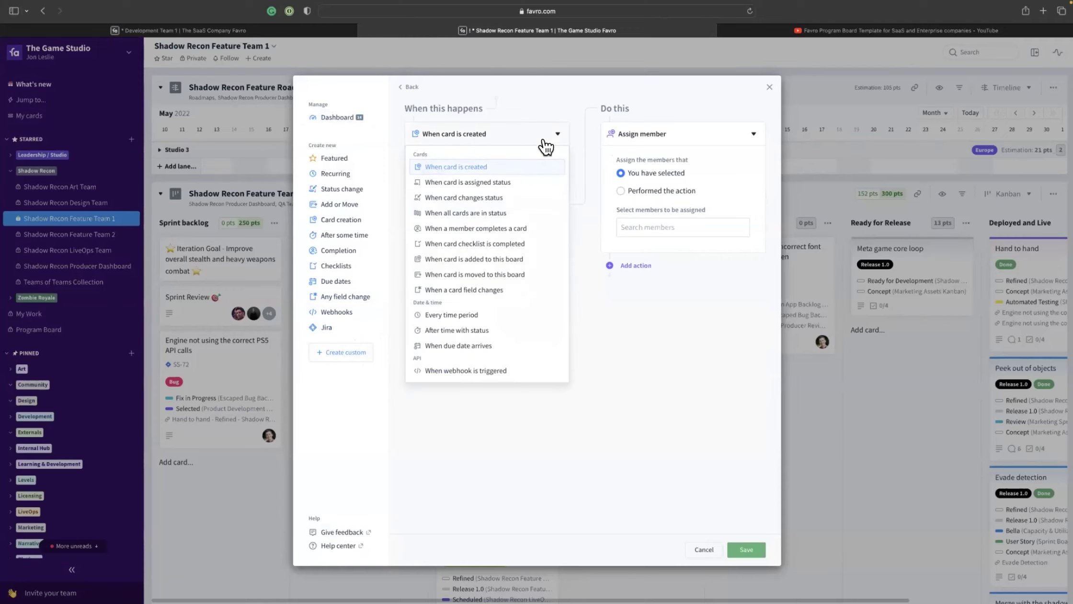
left_click(486, 315)
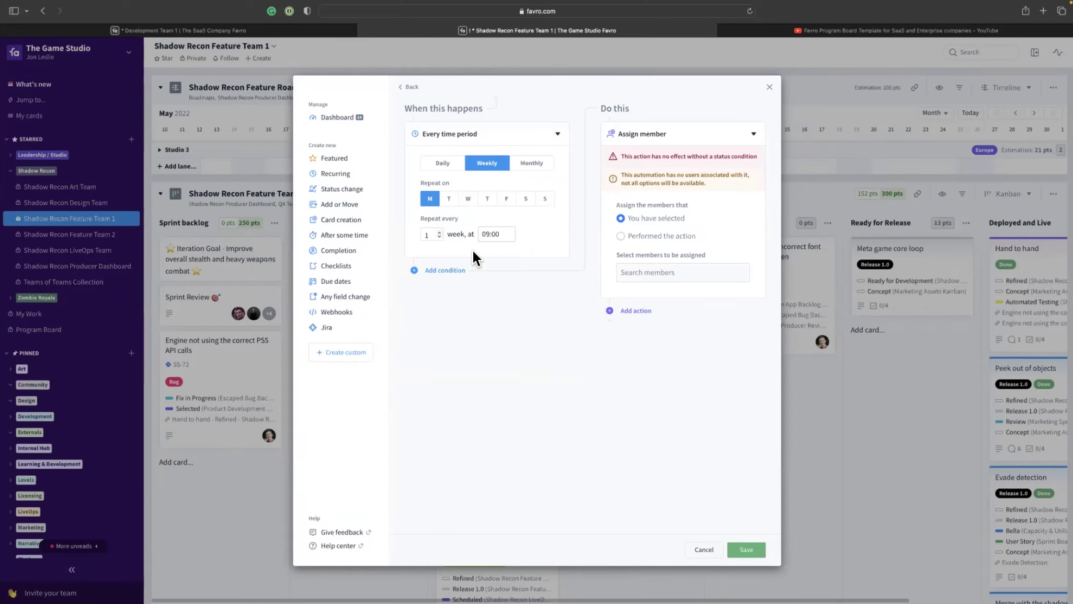
left_click(506, 198)
left_click(438, 231)
left_click(500, 323)
Set the automation's action to create a card from the Sprint Review Template, and save the automation
left_click(755, 136)
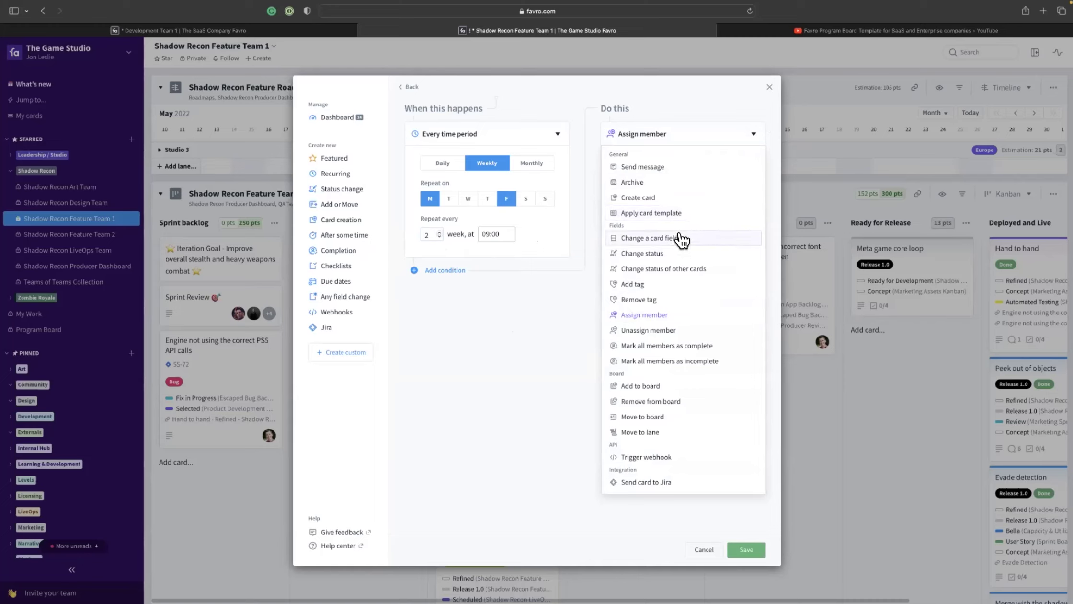
left_click(667, 198)
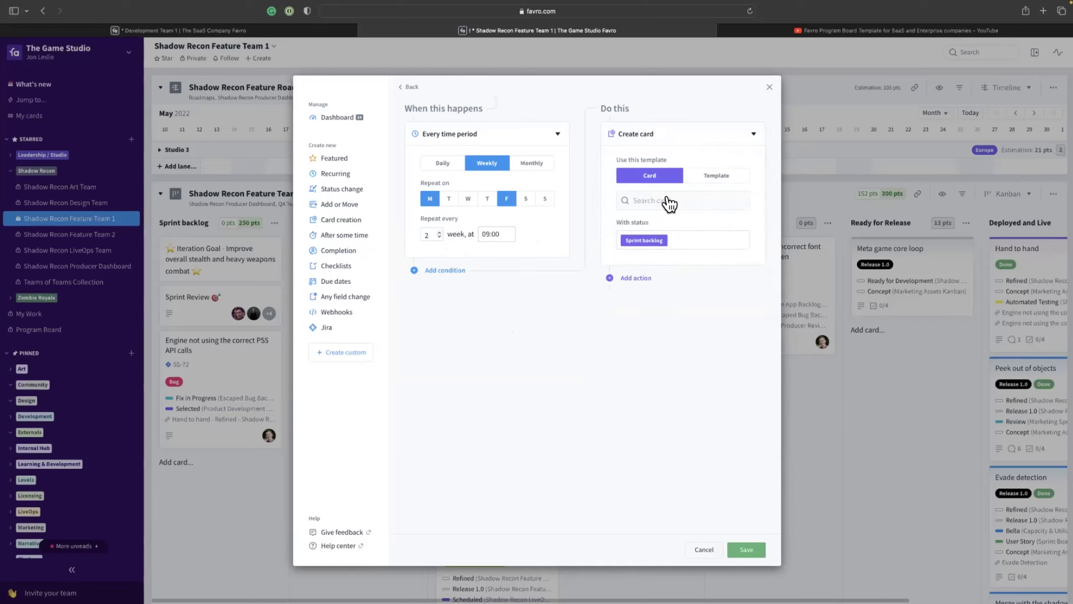
left_click(718, 176)
left_click(728, 206)
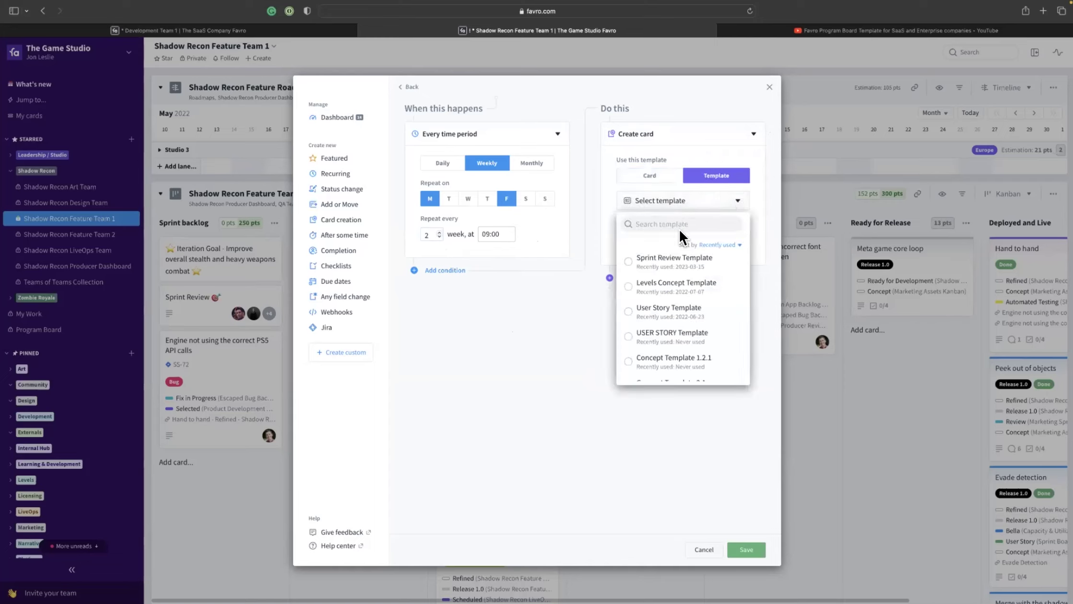
left_click(660, 264)
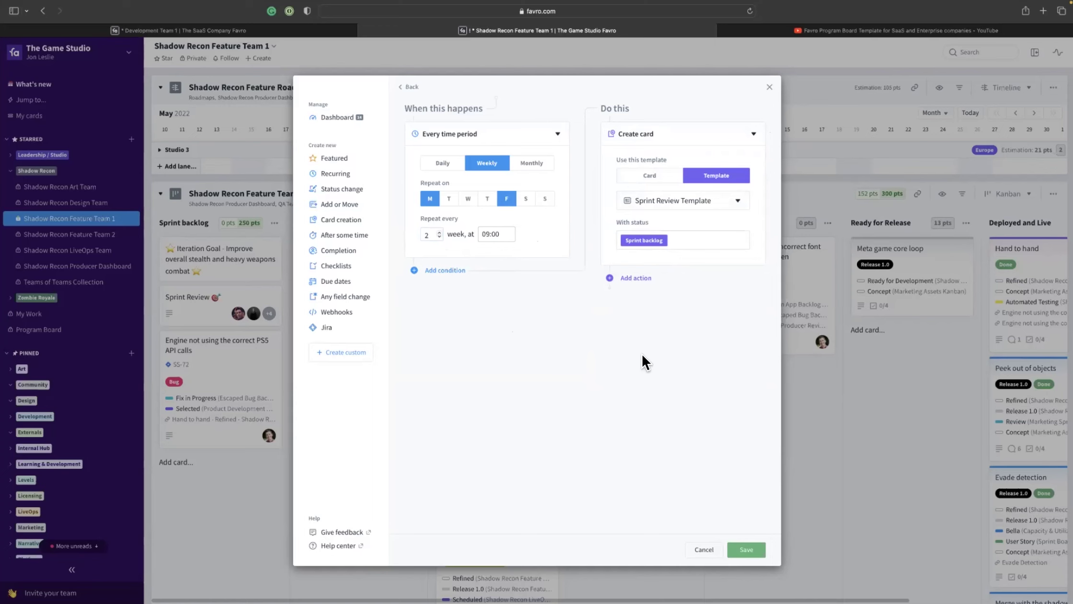
left_click(753, 547)
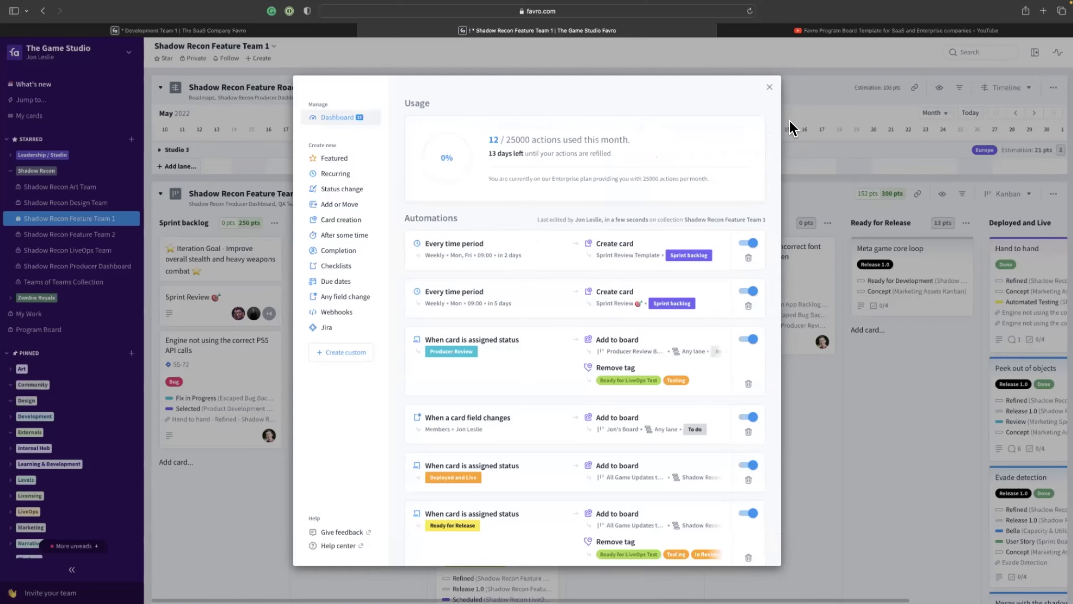
left_click(770, 88)
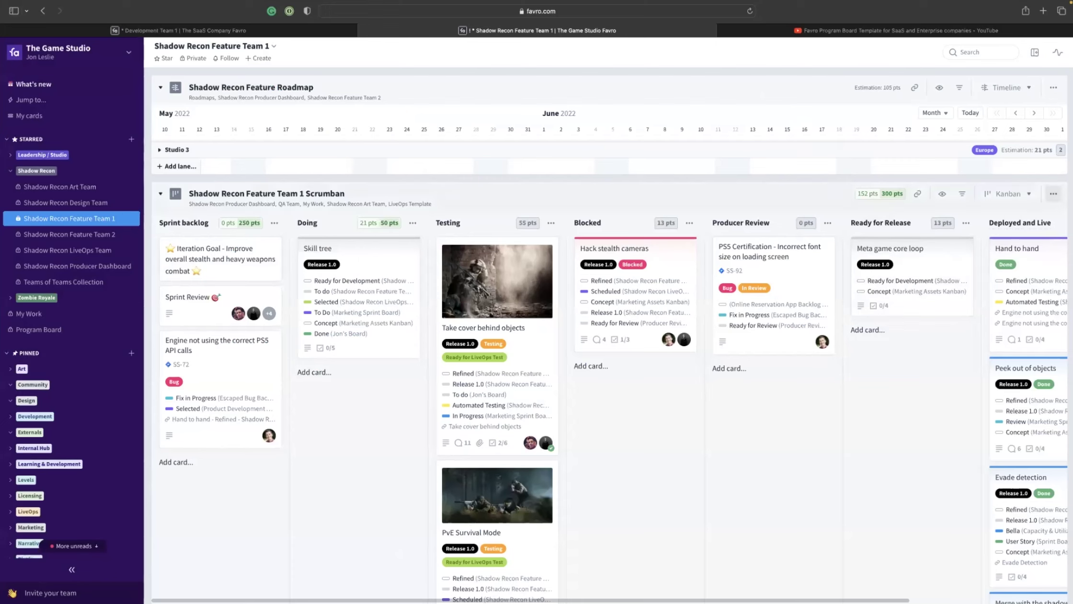
Save the Shadow Recon Feature Team 1 Scrumban board as a board template named Scrumban Board Template
left_click(1054, 194)
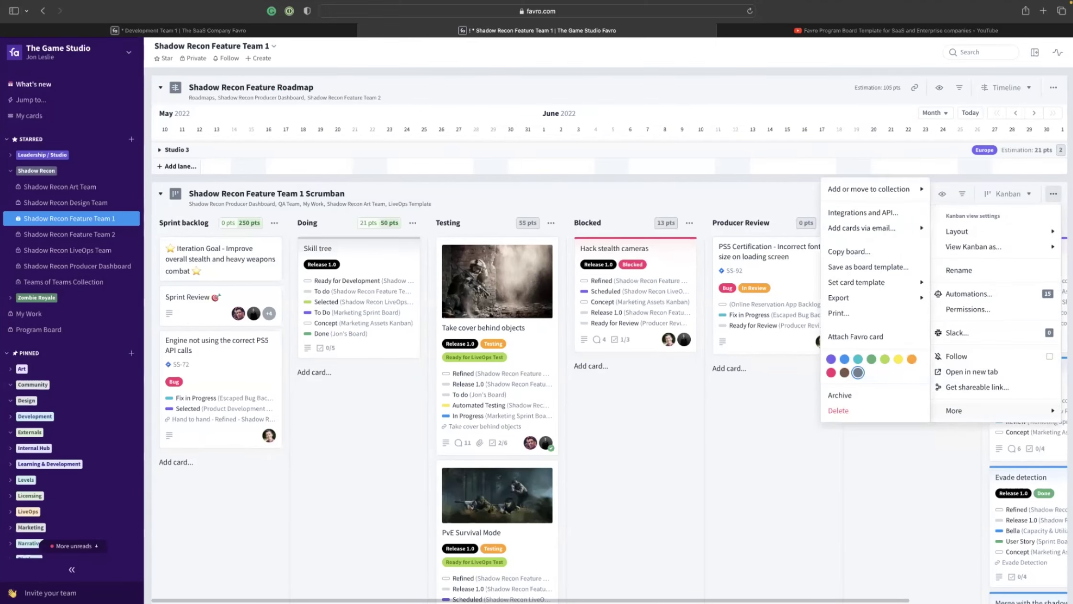
left_click(905, 269)
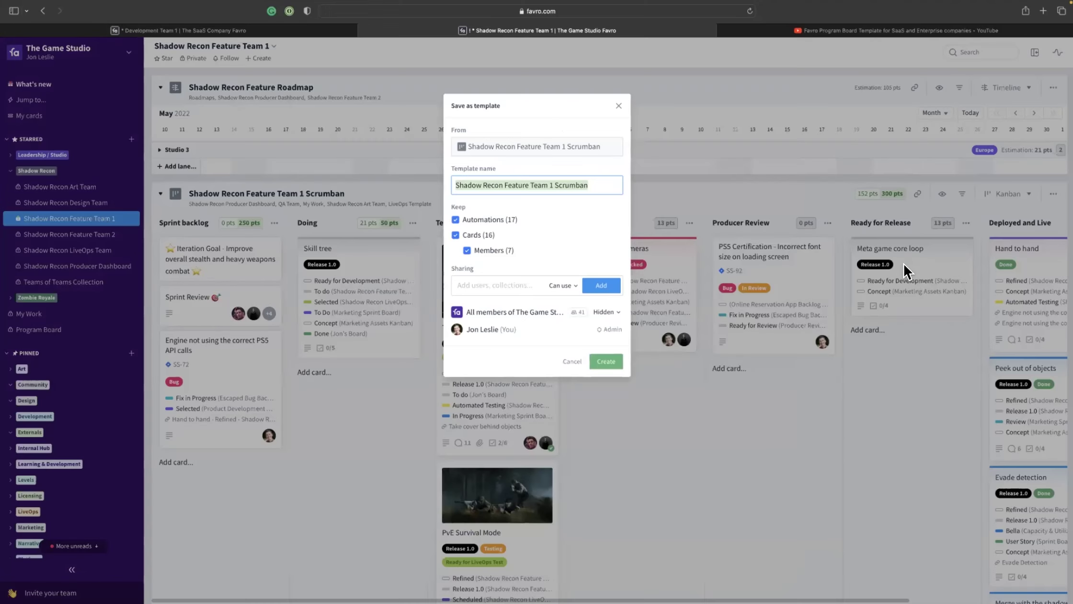
left_click_drag(603, 188, 393, 188)
type("Scrumban Bo0")
key("BackSpace")
type("ard Template")
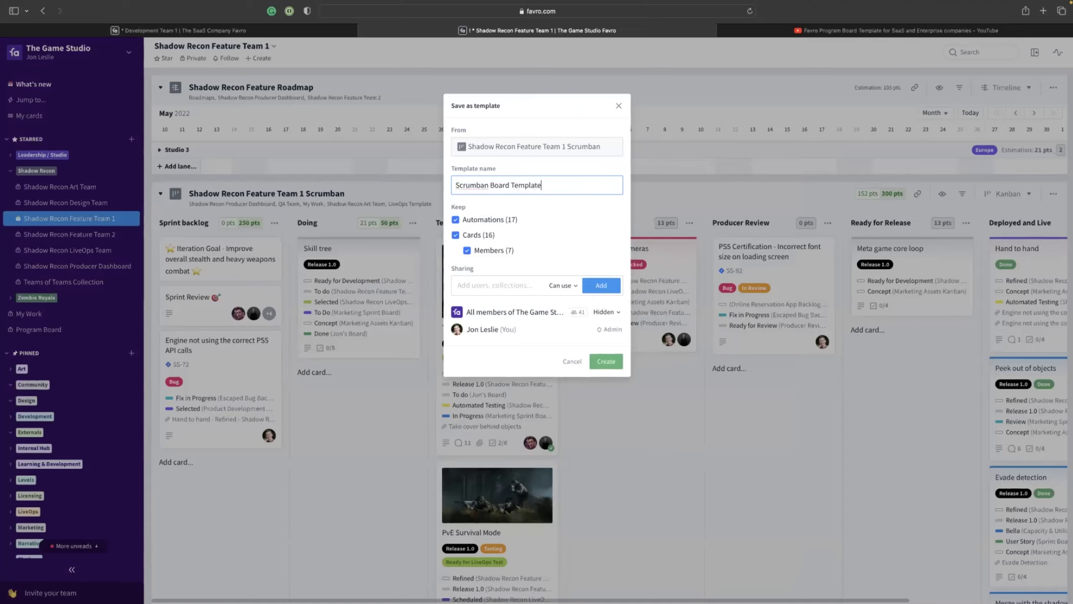
left_click(606, 361)
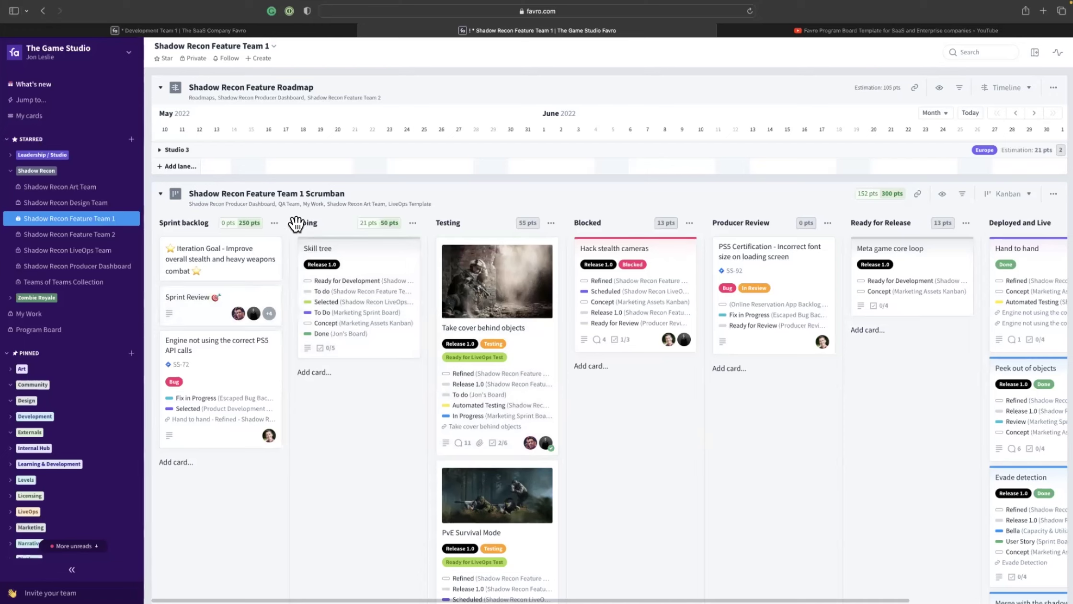
Go to the template editor, collapse the collection templates and list the card templates
left_click(75, 63)
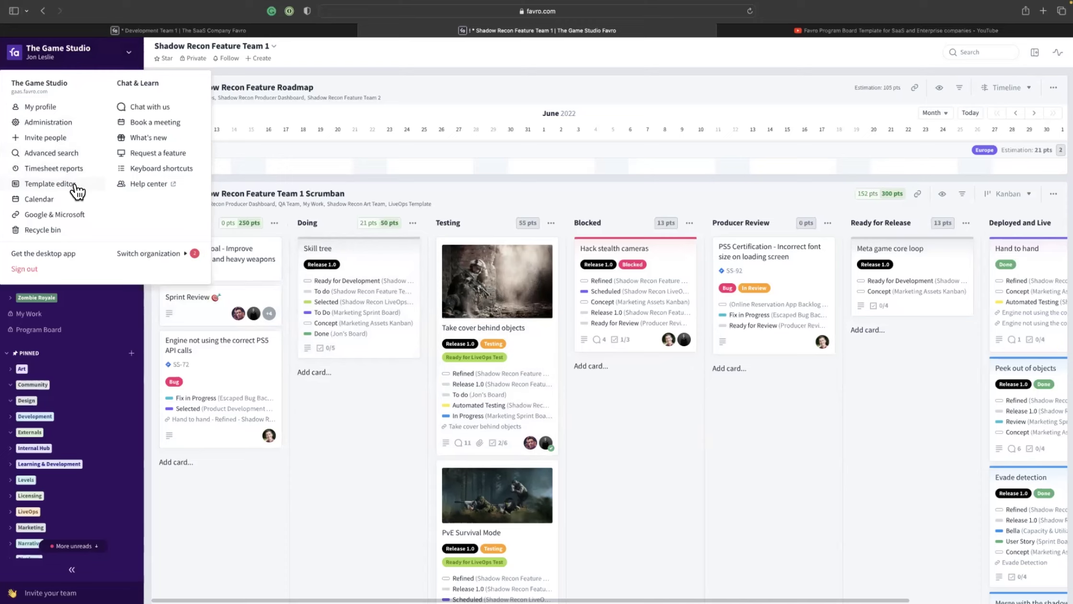
left_click(76, 189)
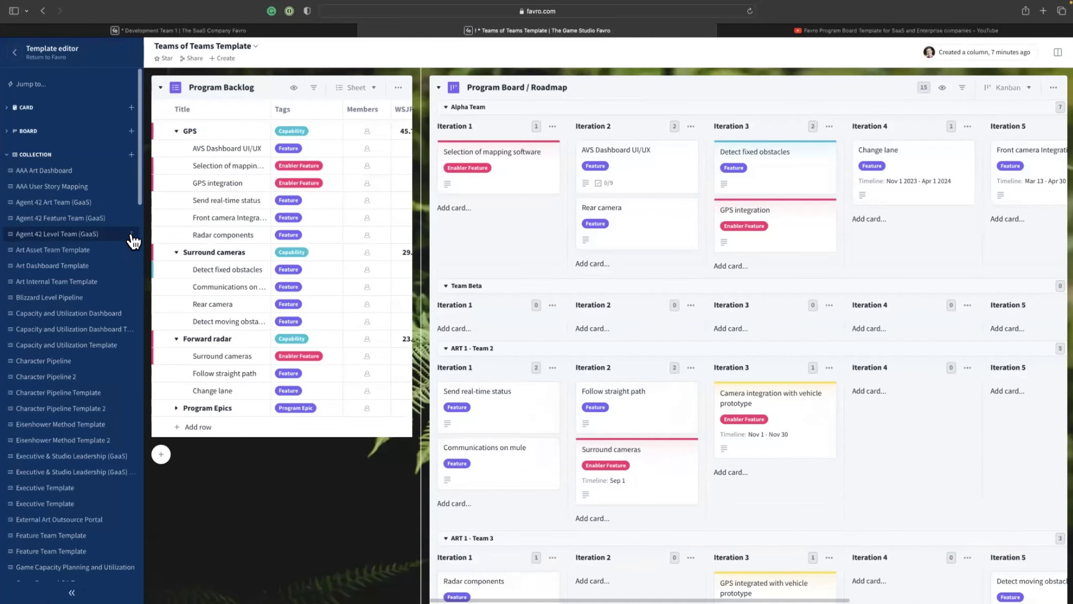
scroll(132, 240, "down", 5)
scroll(124, 198, "up", 5)
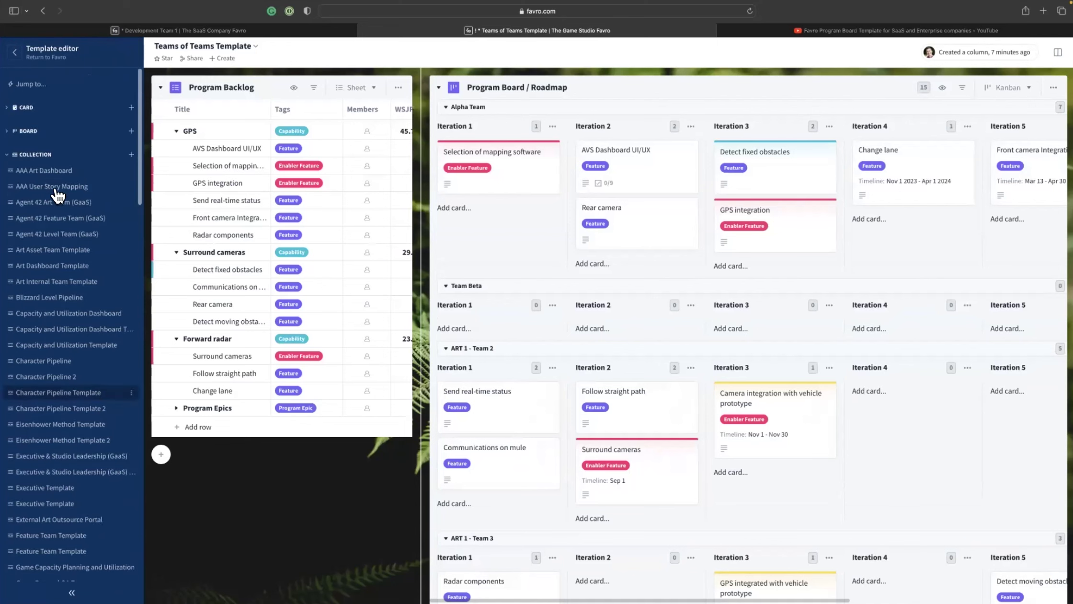
left_click(14, 154)
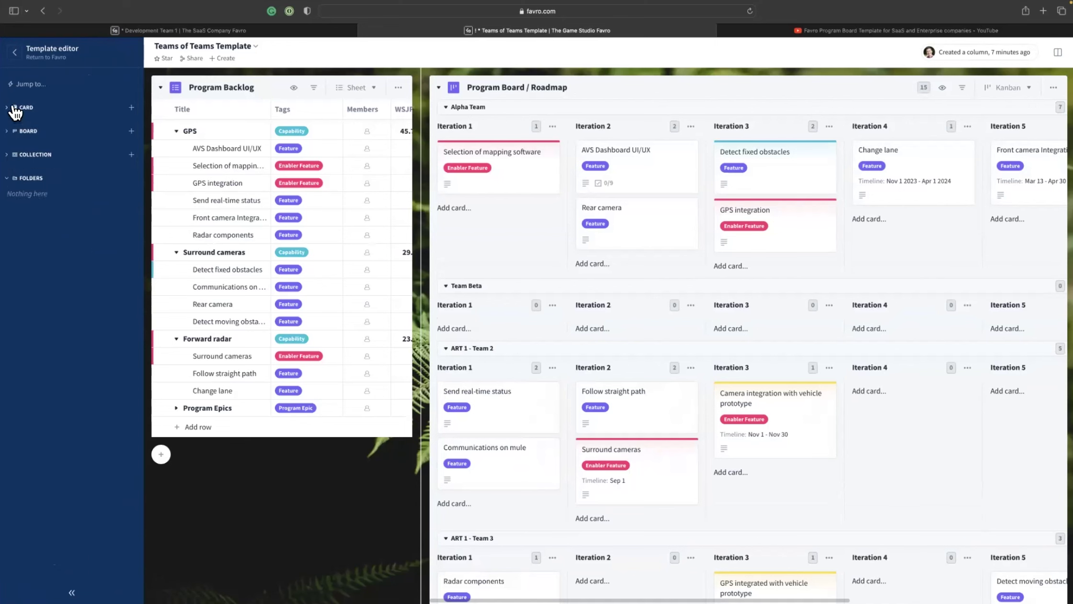
left_click(15, 110)
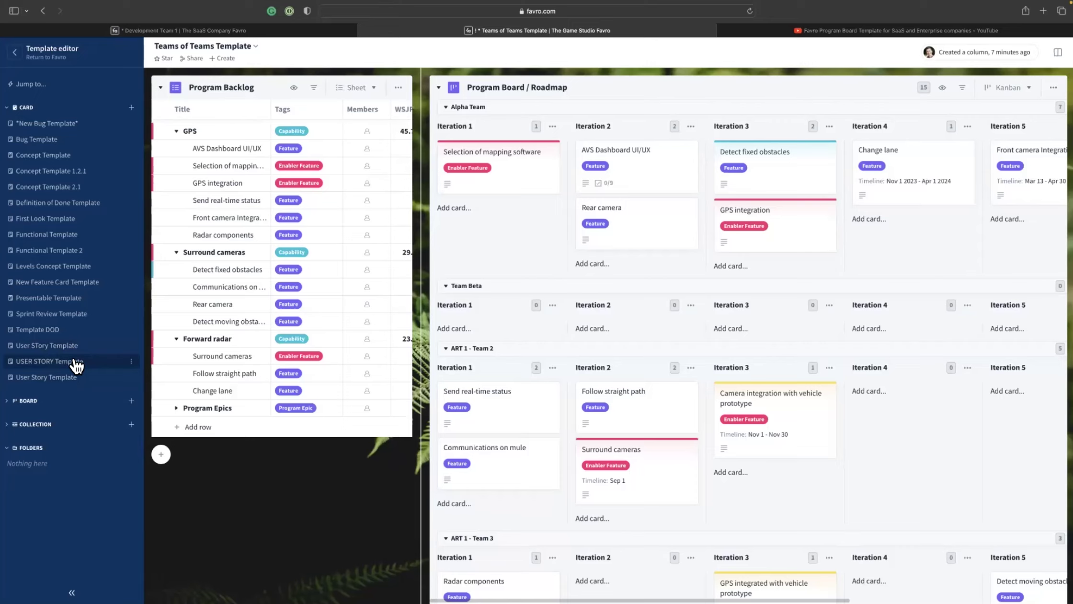
View the User Story Template and USER STORY Template card templates, and bring up the available actions for USER STORY Template
left_click(75, 379)
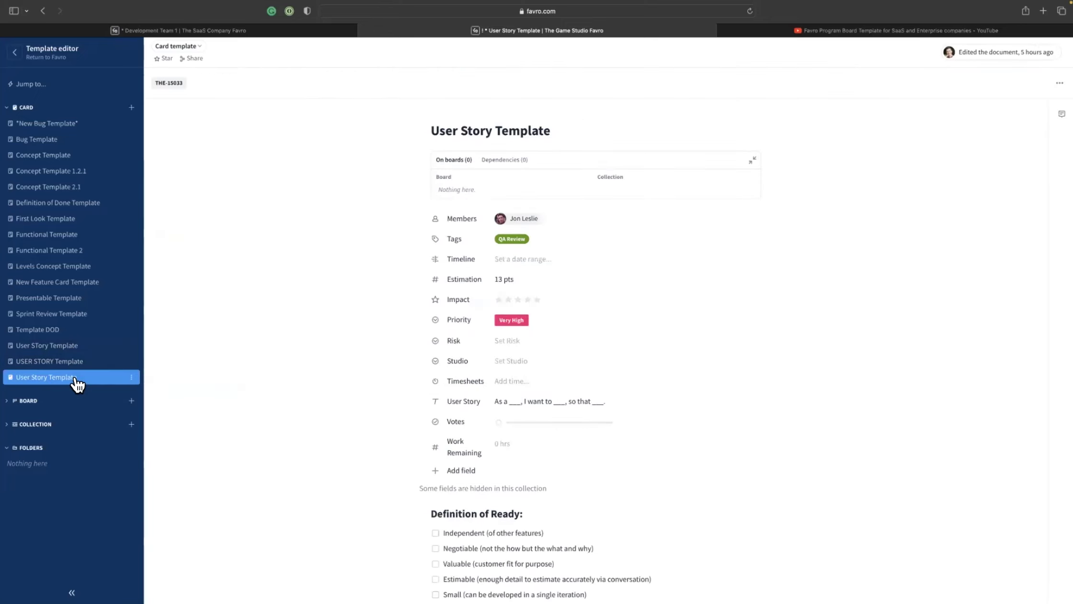
left_click(84, 368)
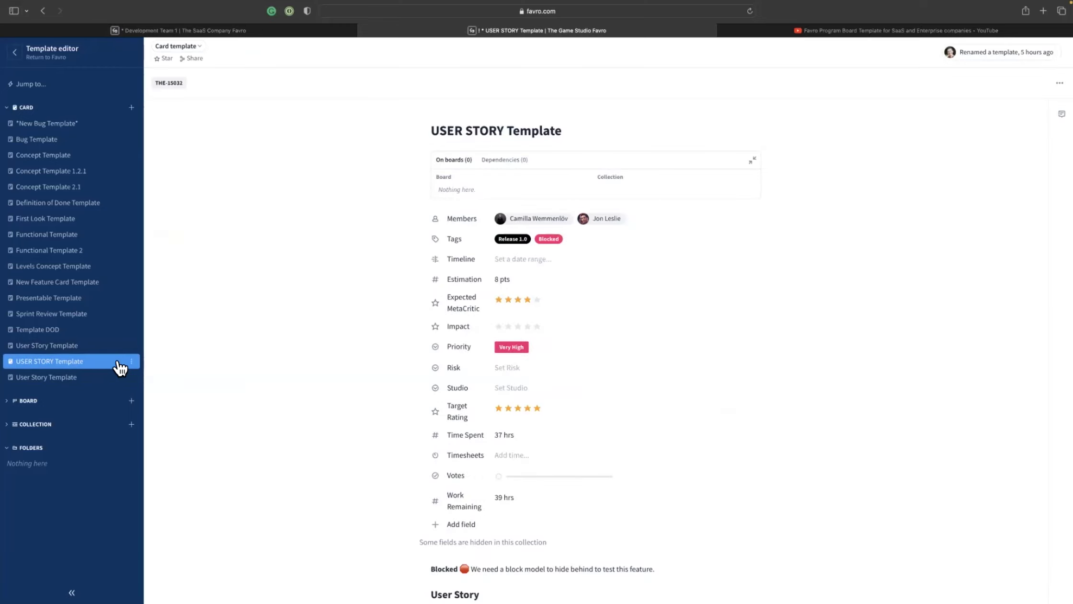
left_click(132, 362)
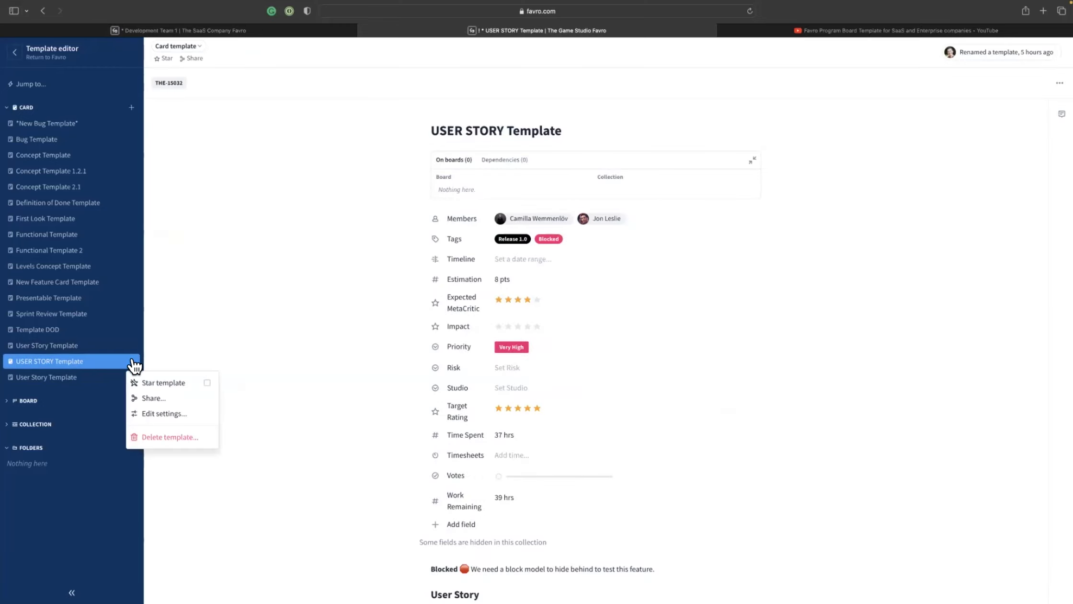